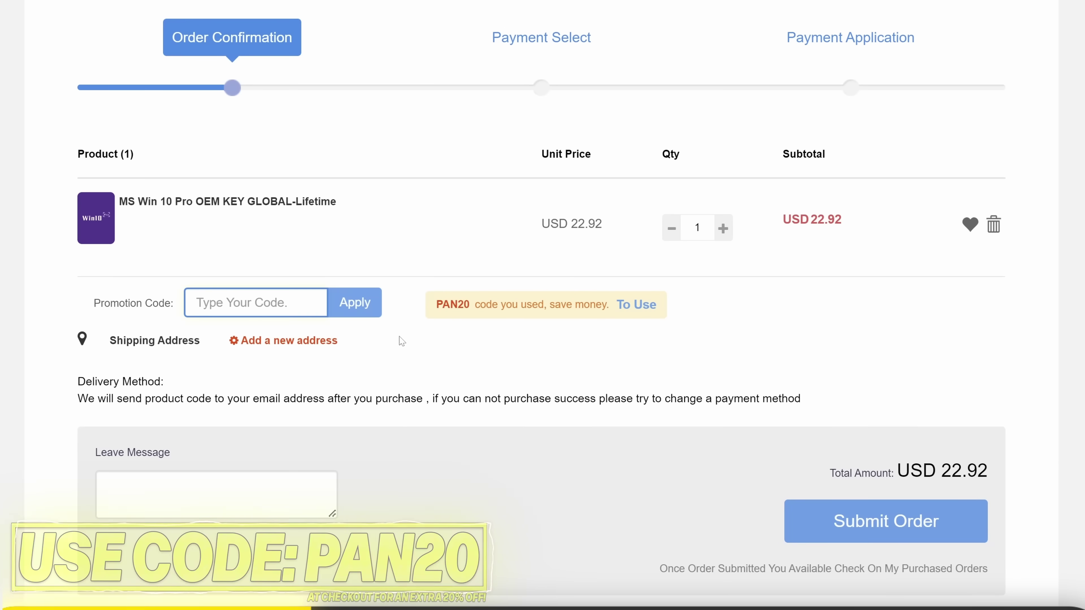
Enter the promotion code in the Promotion Code field of the WhoKeys order.
{"action": "type", "text": "PAN"}
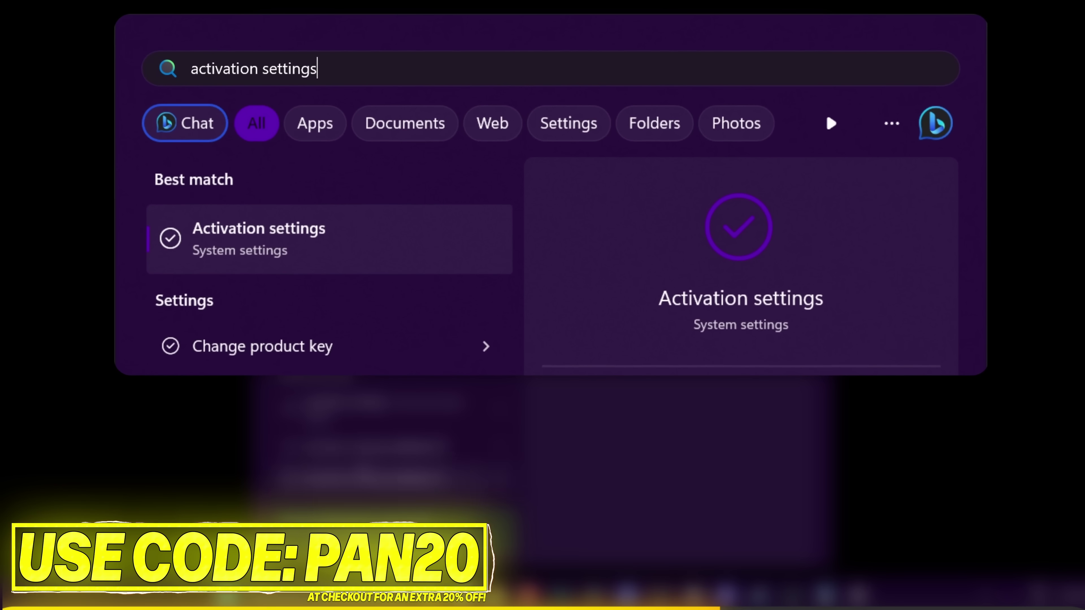
Submit the new product key in Activation settings to activate Windows 11 Pro.
{"action": "left_click", "coordinate": [290, 250]}
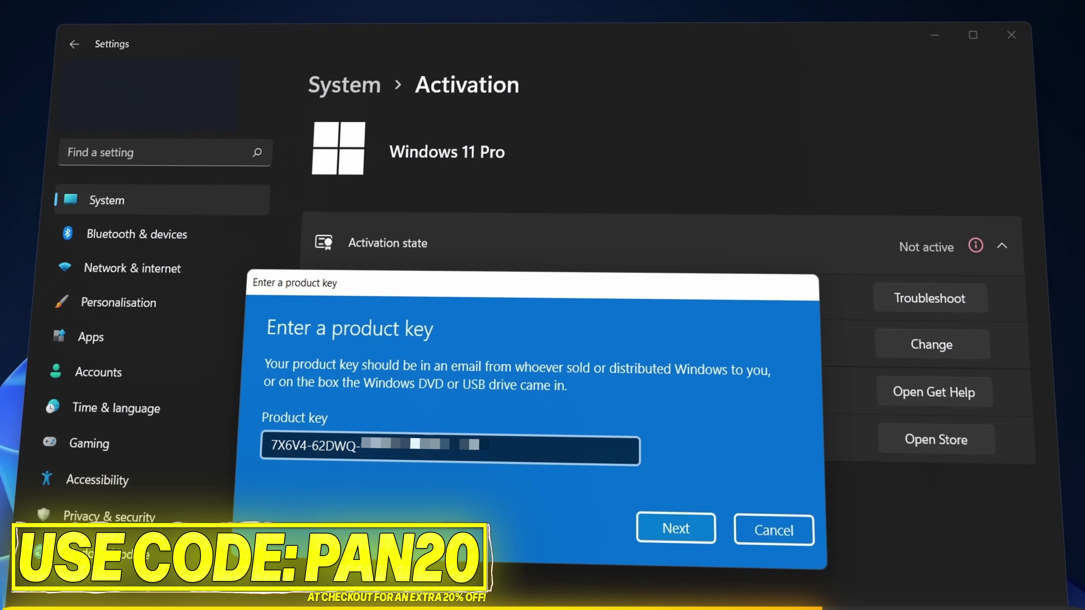
{"action": "left_click", "coordinate": [676, 528]}
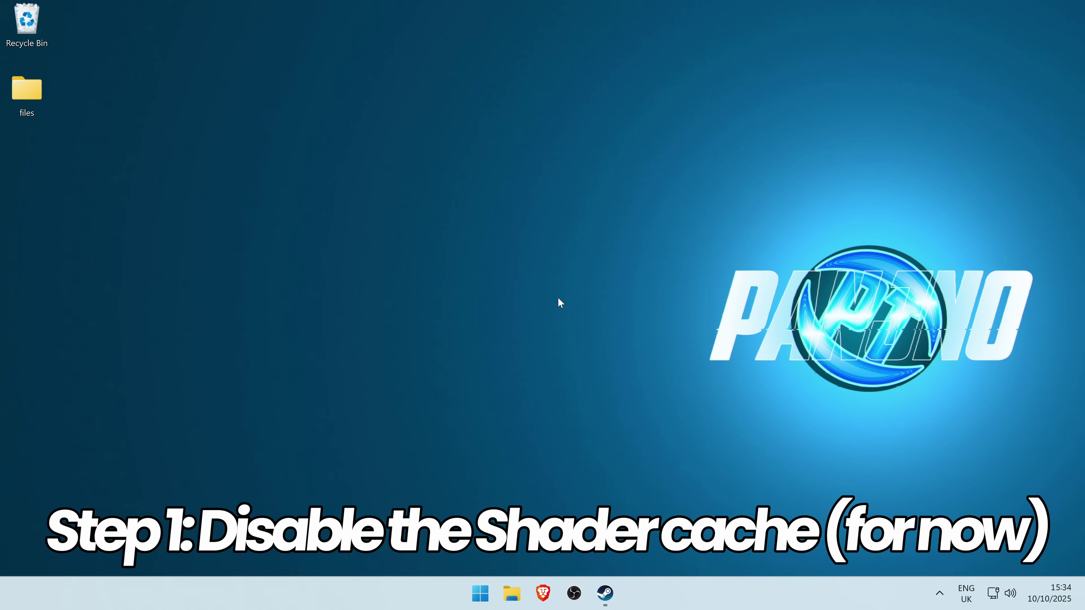
Launch NVIDIA Control Panel from the desktop's full context menu.
{"action": "right_click", "coordinate": [525, 314]}
{"action": "left_click", "coordinate": [582, 517]}
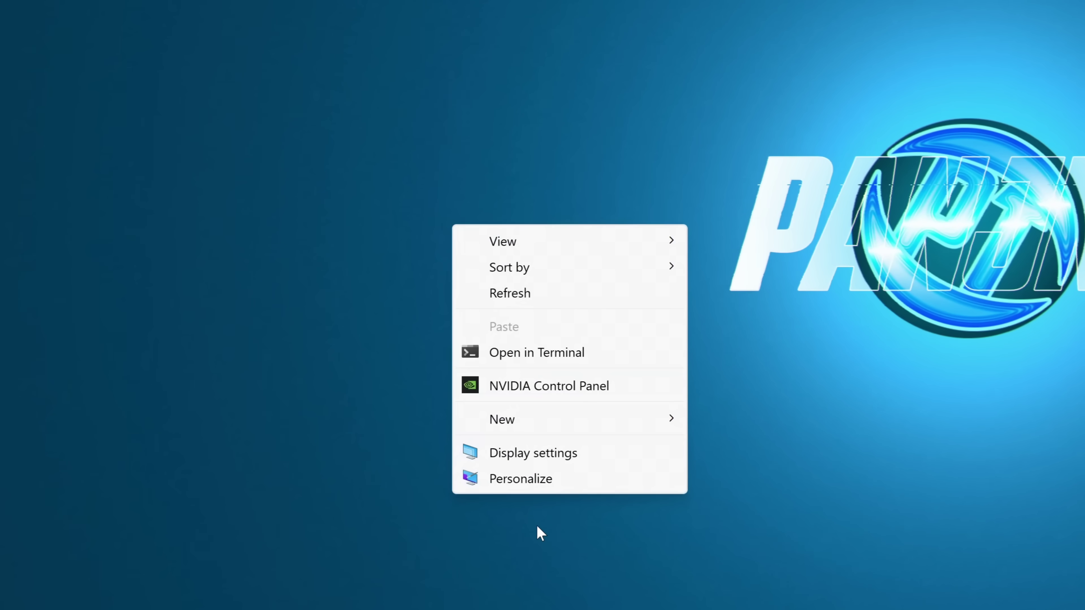
{"action": "left_click", "coordinate": [522, 385]}
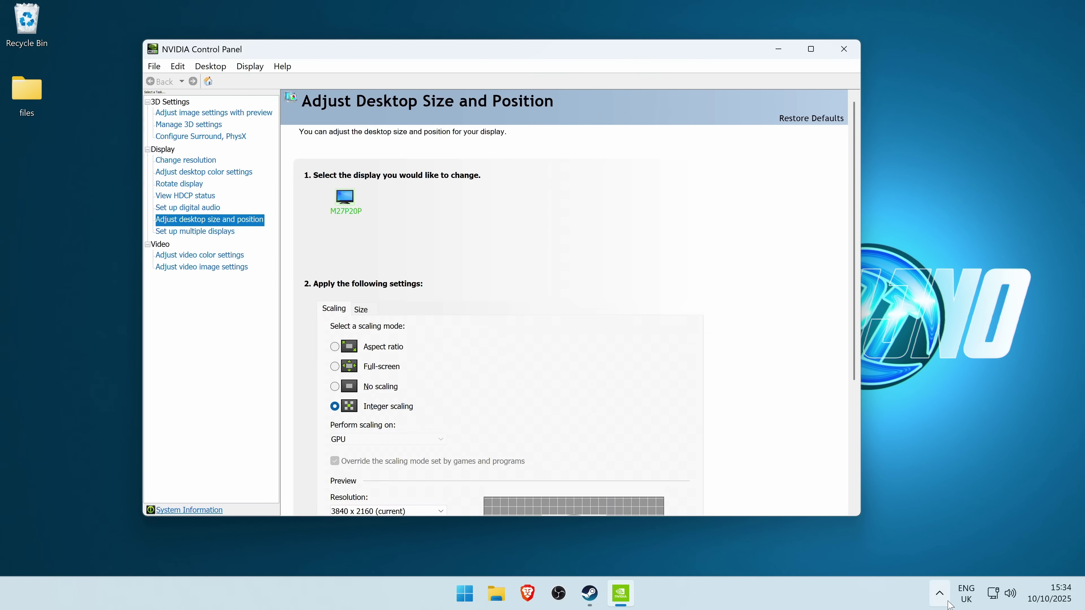
Launch the NVIDIA App from its hidden tray icon's menu.
{"action": "left_click", "coordinate": [941, 597]}
{"action": "right_click", "coordinate": [909, 532]}
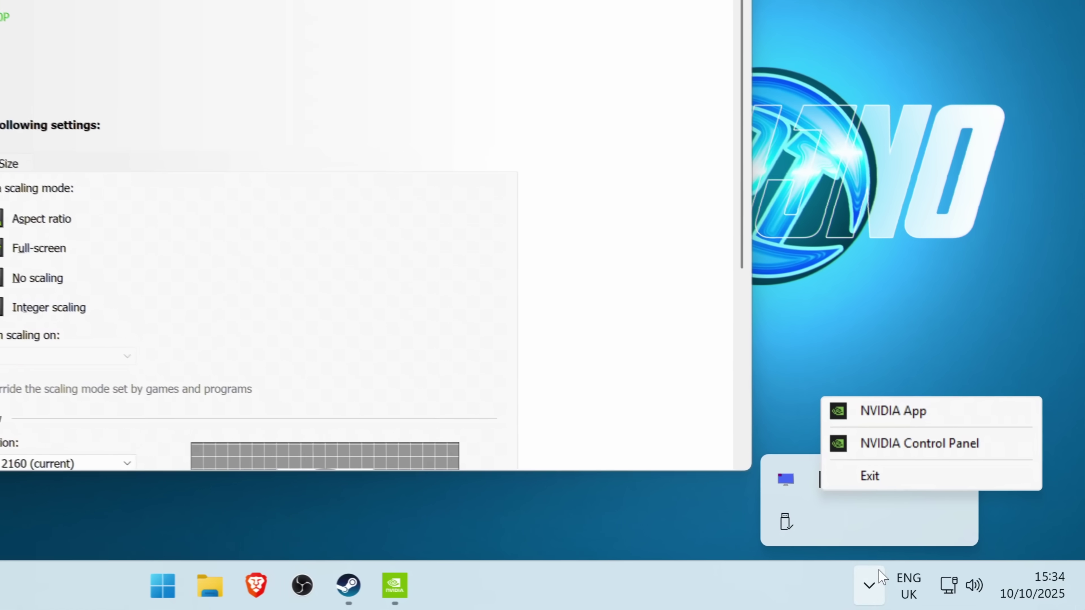
{"action": "key", "text": "Escape"}
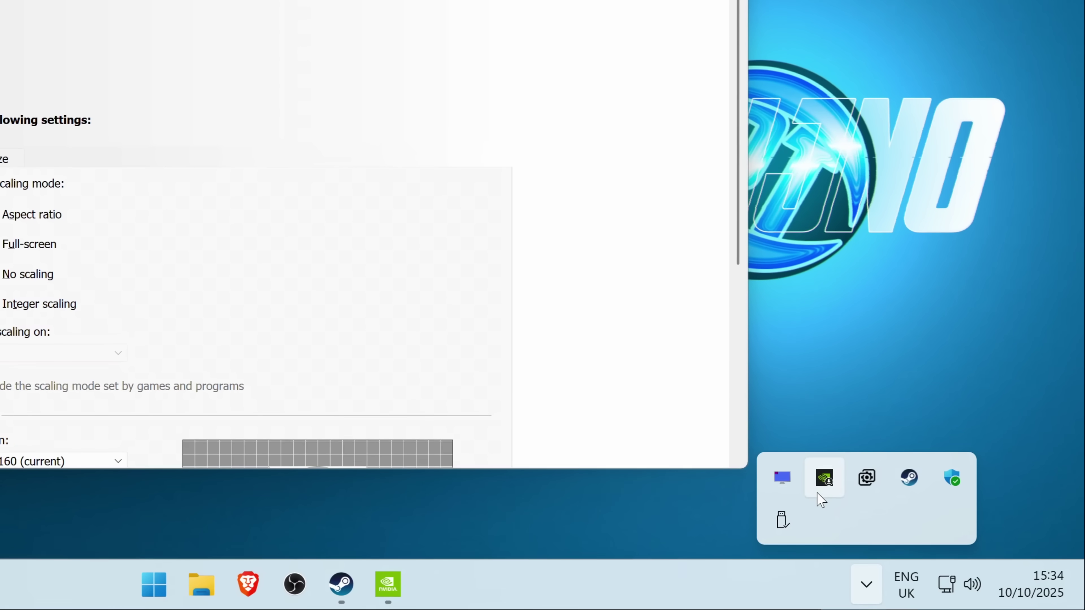
{"action": "right_click", "coordinate": [823, 483]}
{"action": "left_click", "coordinate": [891, 413]}
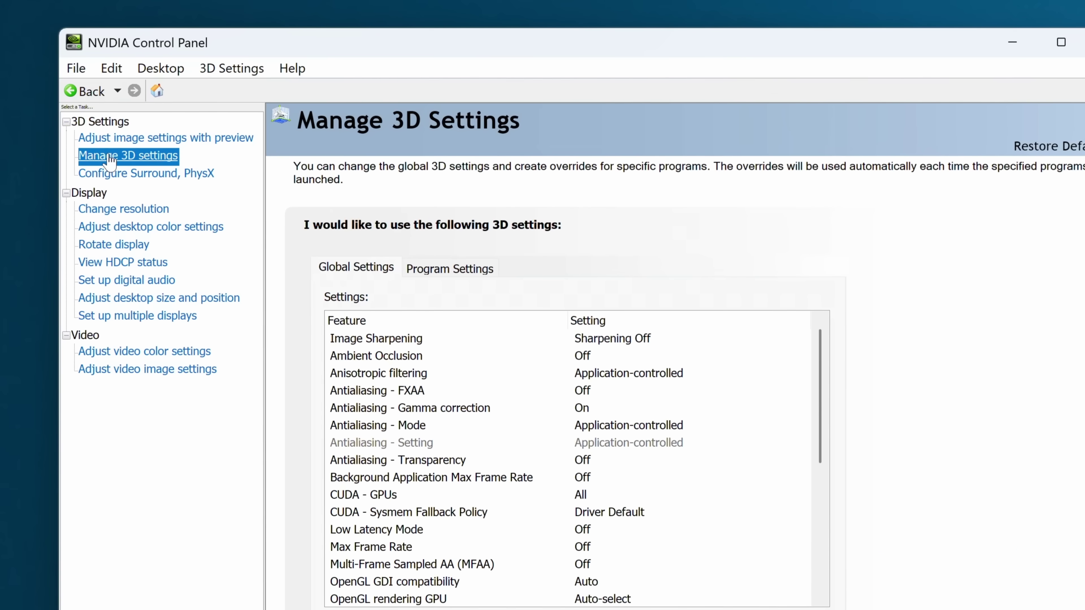
Change Shader Cache Size in the global 3D settings list to Disabled.
{"action": "scroll", "coordinate": [643, 313], "scroll_direction": "down", "scroll_amount": 2}
{"action": "scroll", "coordinate": [656, 323], "scroll_direction": "down", "scroll_amount": 3}
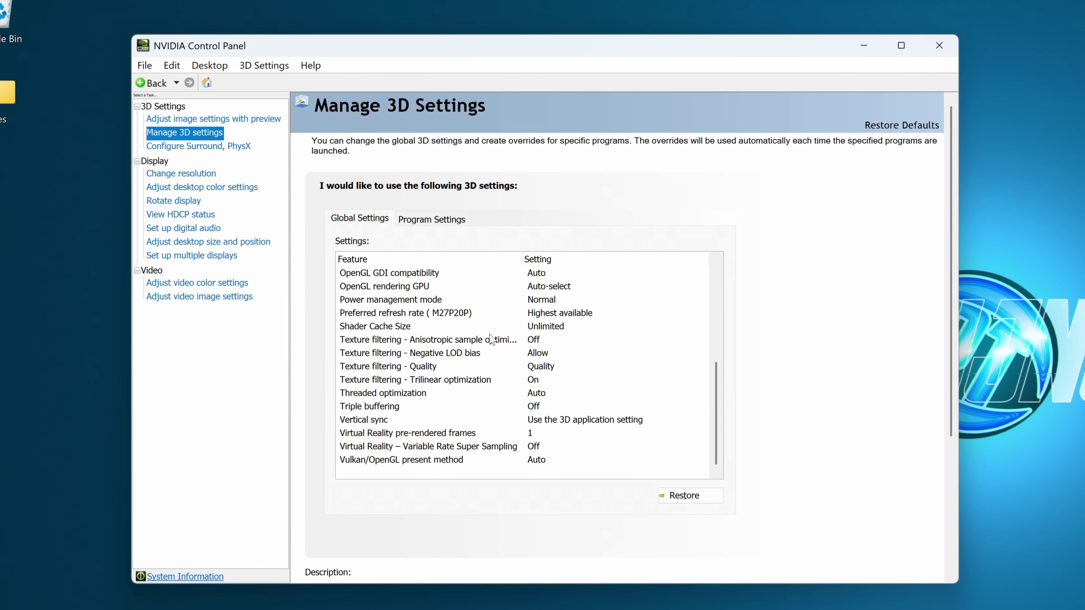
{"action": "left_click", "coordinate": [542, 326]}
{"action": "left_click", "coordinate": [545, 326]}
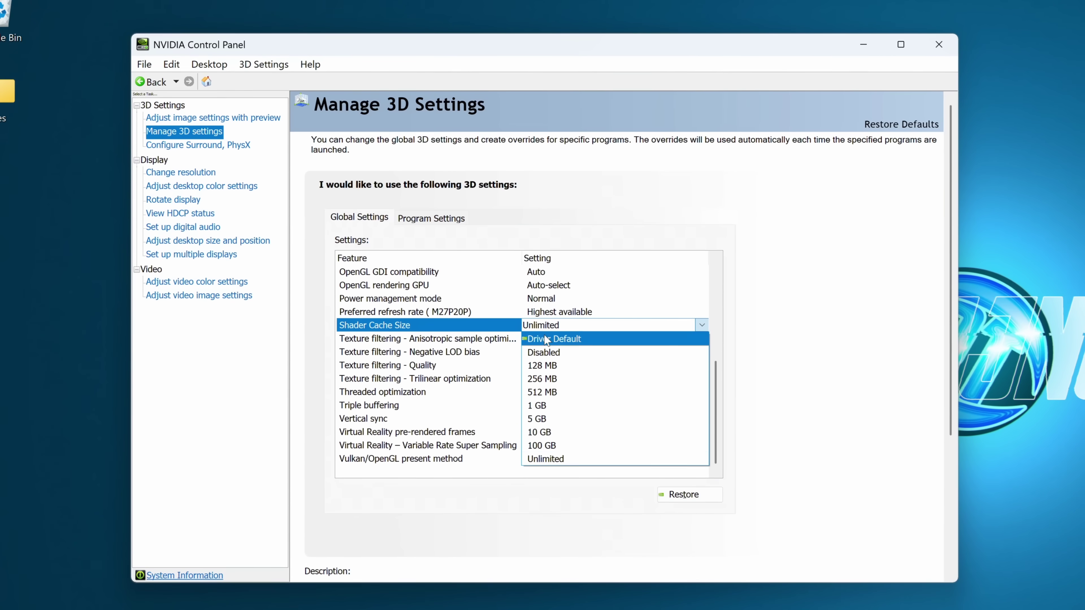
{"action": "left_click", "coordinate": [551, 359]}
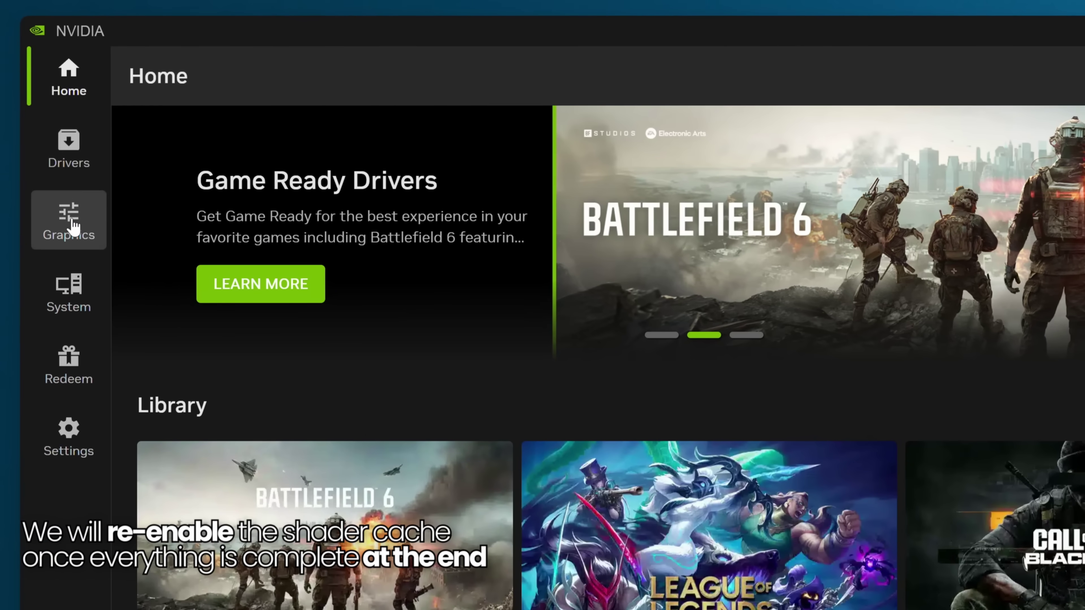
In the NVIDIA App's Graphics > Global Settings, keep Shader Cache Size at Disabled.
{"action": "left_click", "coordinate": [74, 227]}
{"action": "left_click", "coordinate": [357, 147]}
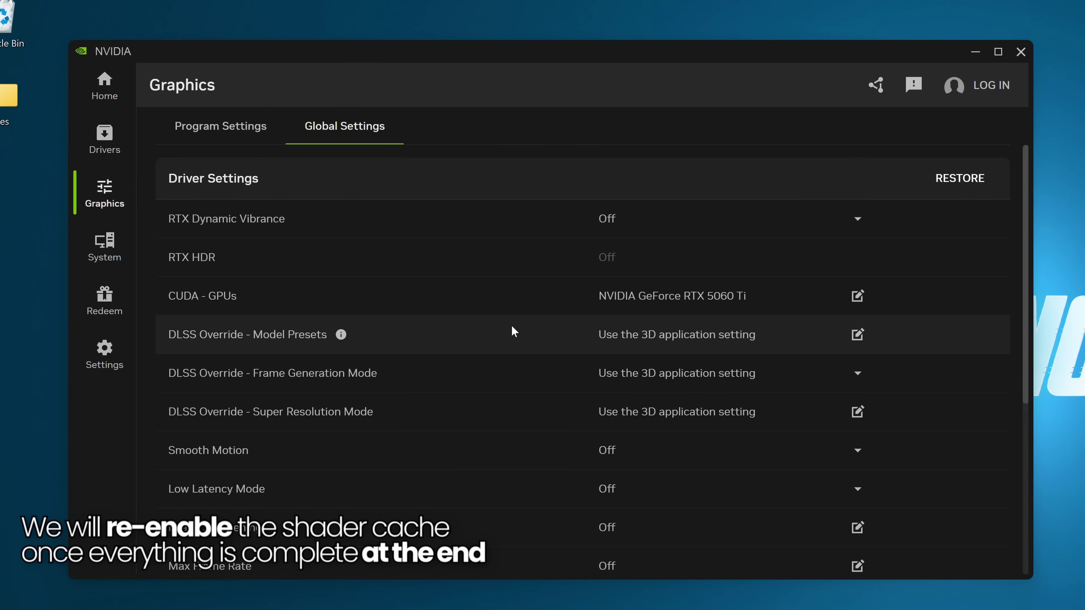
{"action": "scroll", "coordinate": [514, 332], "scroll_direction": "down", "scroll_amount": 6}
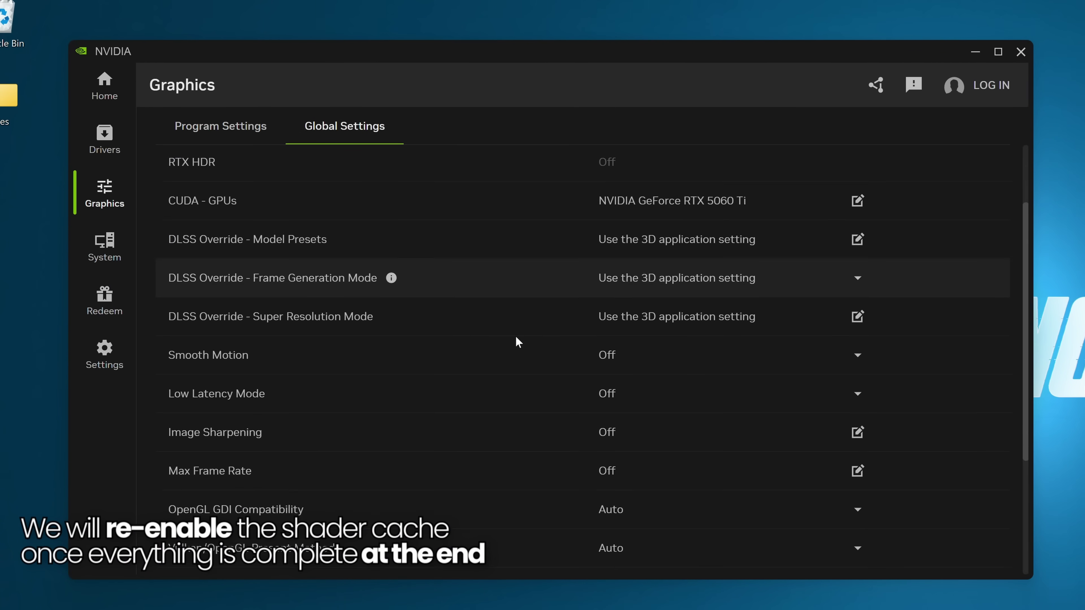
{"action": "left_click", "coordinate": [677, 450]}
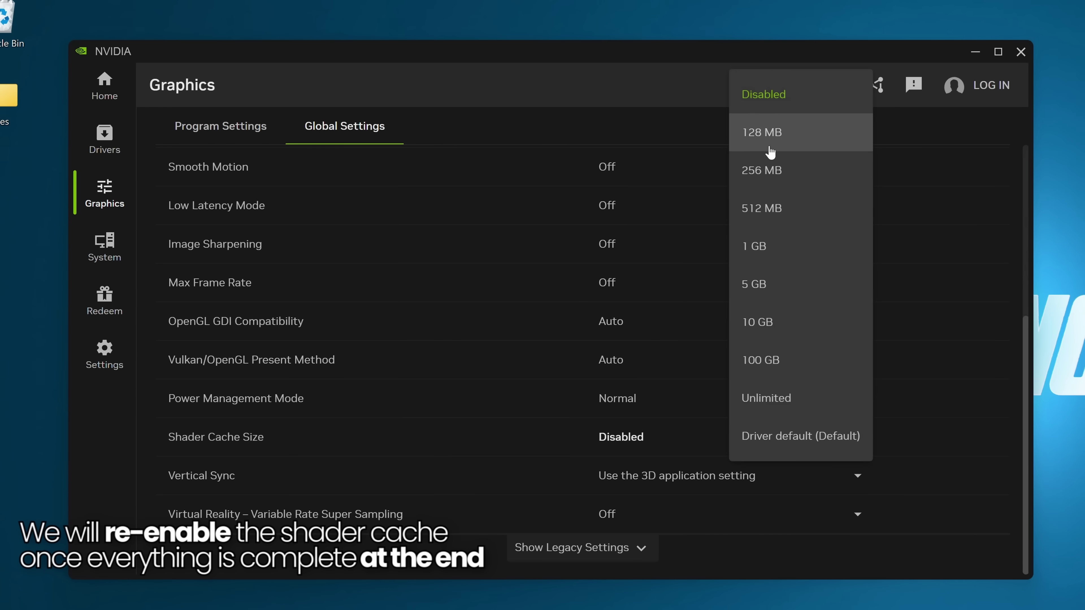
{"action": "left_click", "coordinate": [769, 97]}
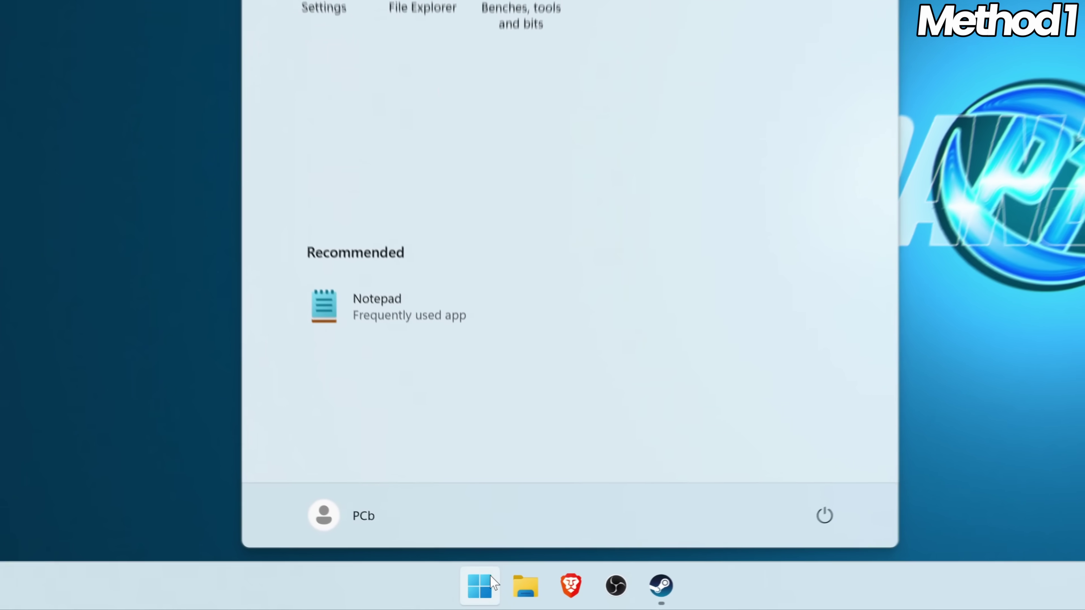
Restart via Troubleshoot > Advanced options > Startup Settings into the boot options menu.
{"action": "left_click", "coordinate": [835, 513]}
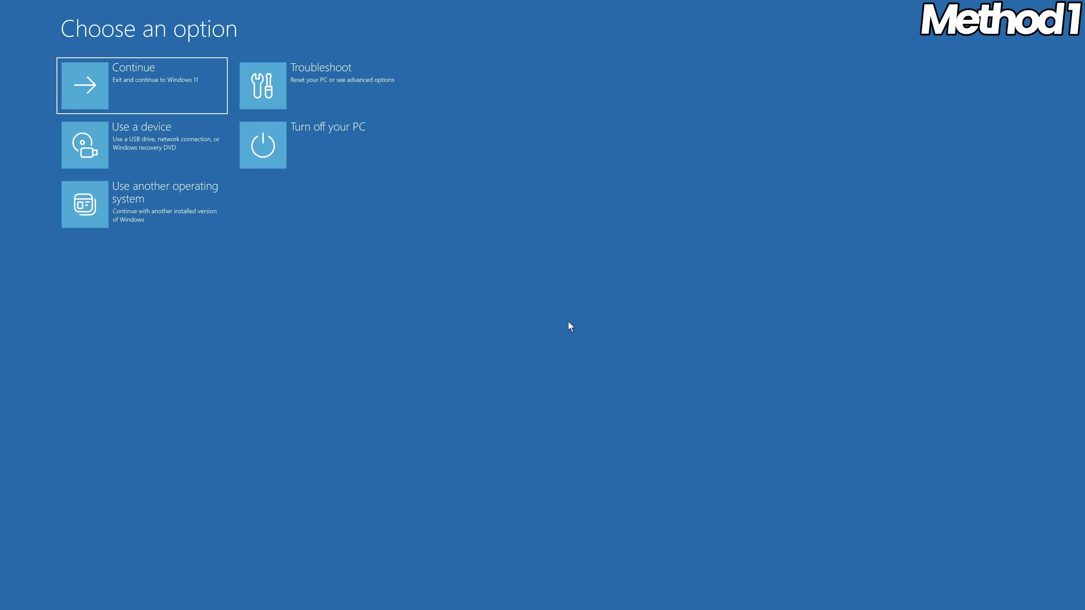
{"action": "left_click", "coordinate": [317, 86]}
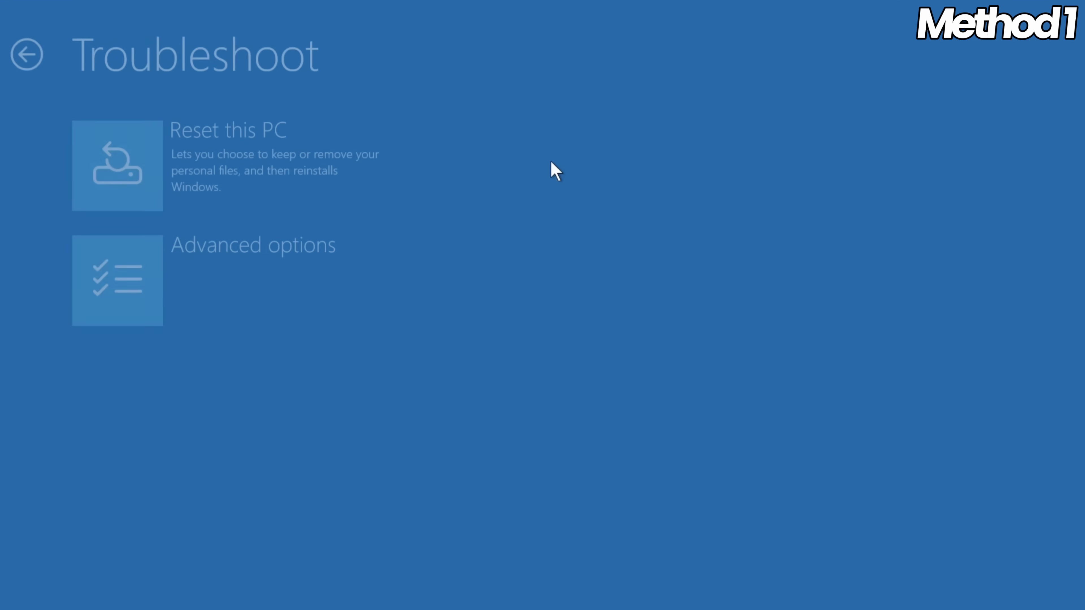
{"action": "left_click", "coordinate": [149, 305]}
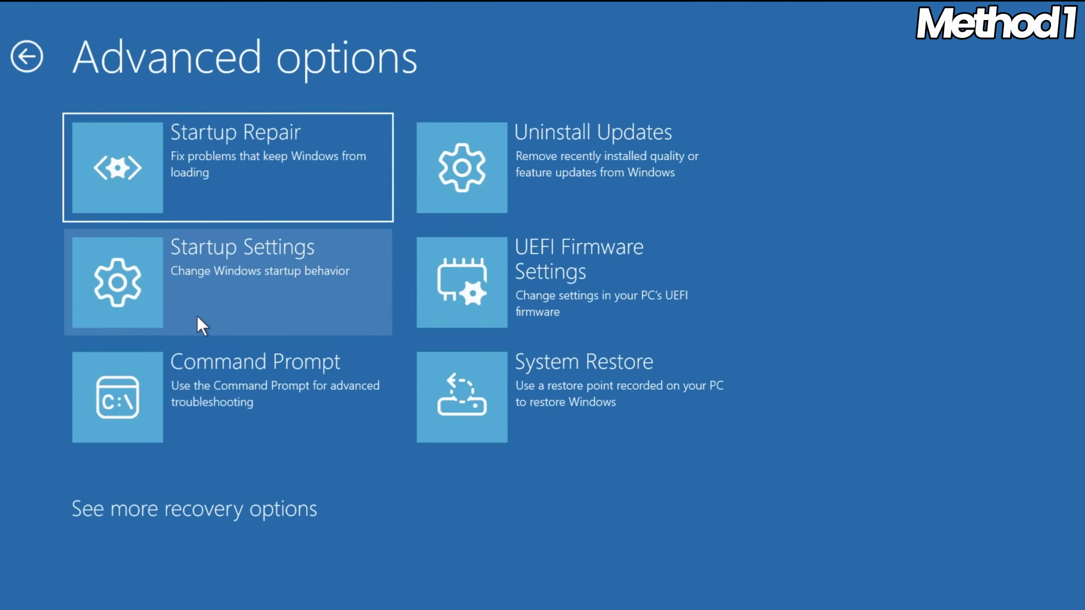
{"action": "left_click", "coordinate": [170, 286]}
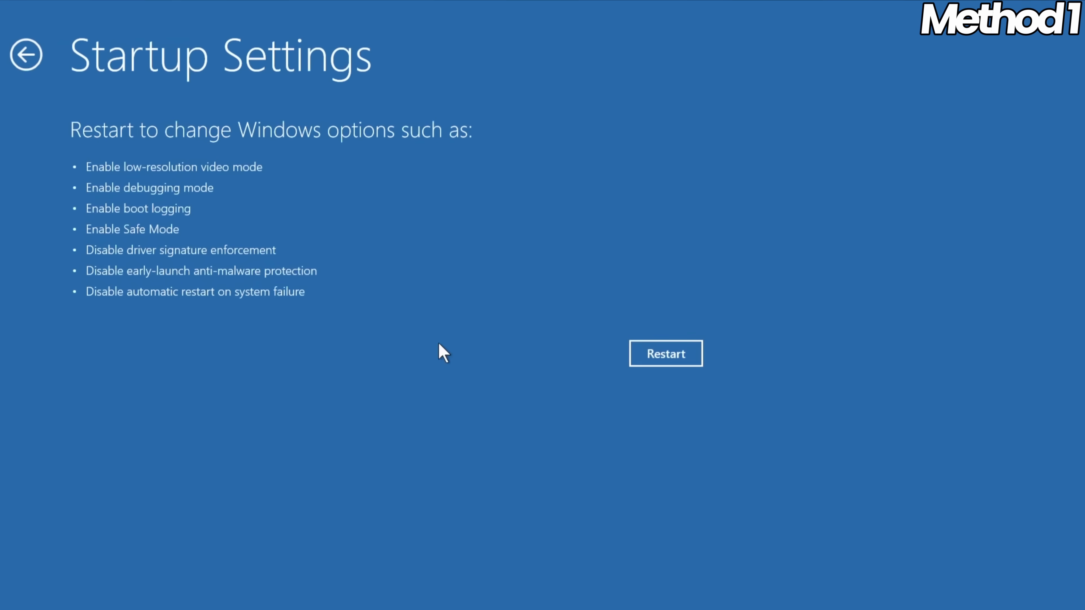
{"action": "left_click", "coordinate": [665, 353]}
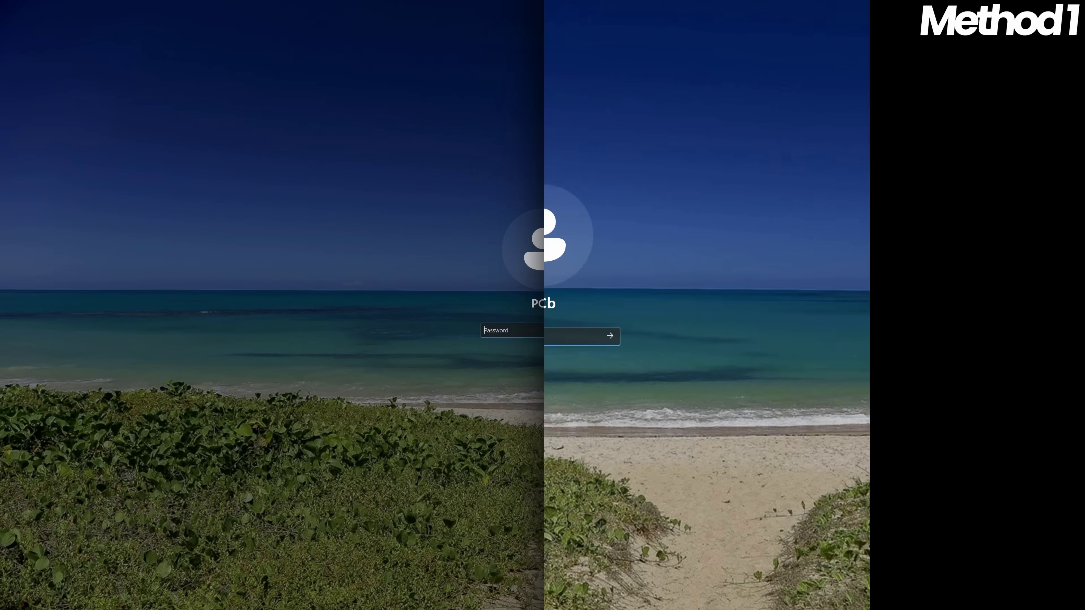
Enter the account password to sign in to the Safe Mode desktop.
{"action": "type", "text": "••"}
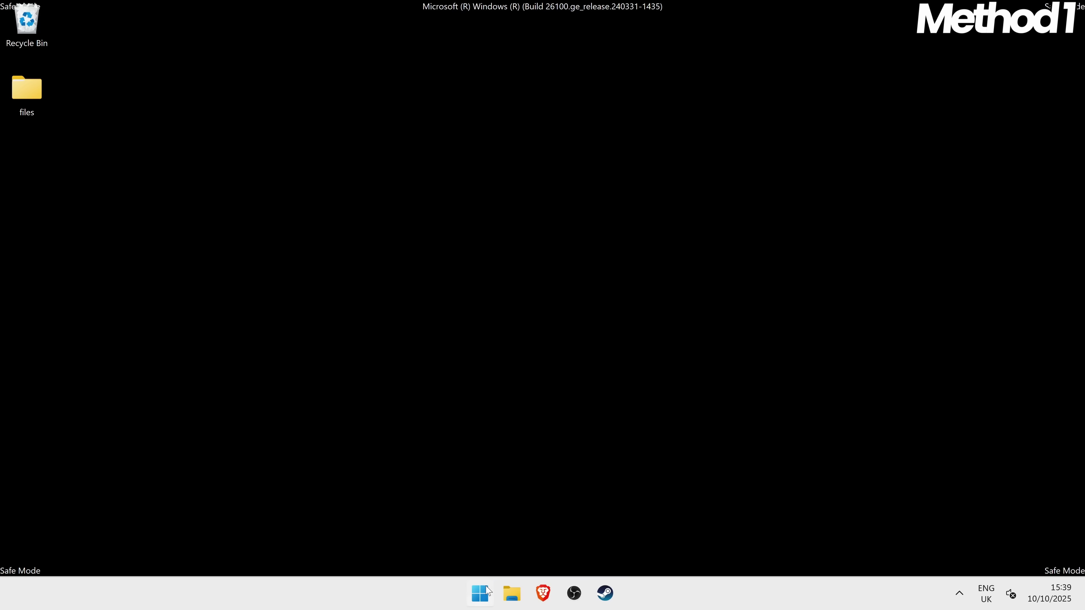
Open %localappdata% through the Run dialog, then minimize the Explorer window.
{"action": "left_click", "coordinate": [480, 592]}
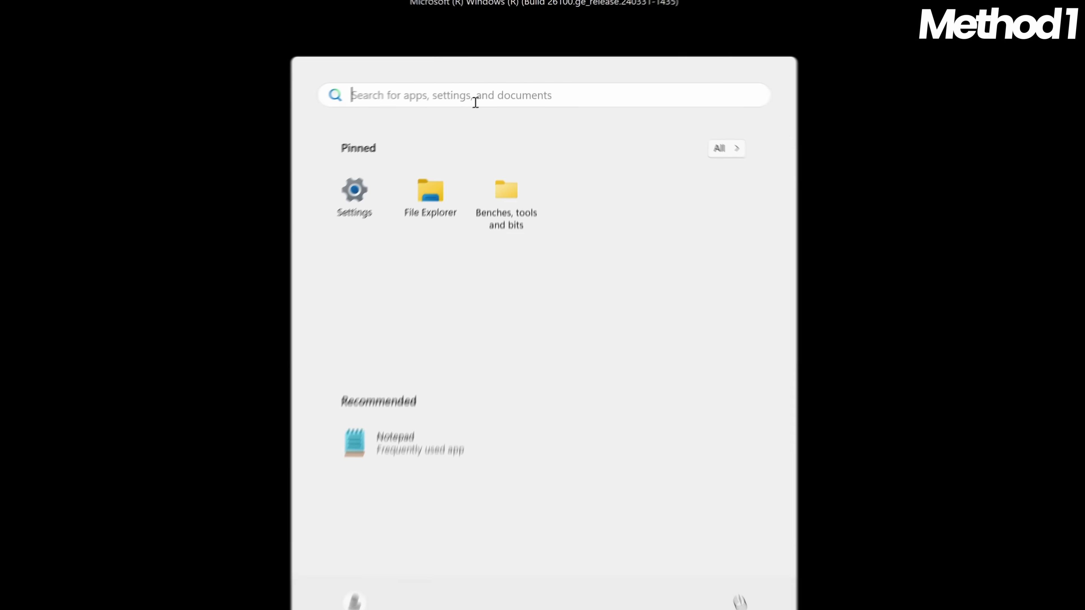
{"action": "left_click", "coordinate": [483, 96]}
{"action": "type", "text": "run"}
{"action": "key", "text": "Return"}
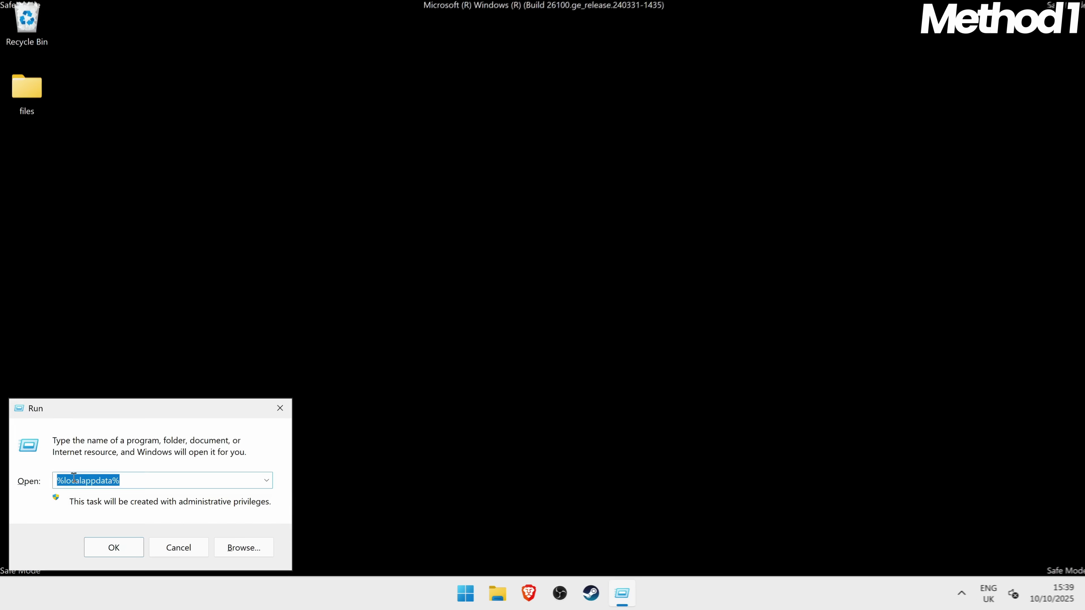
{"action": "left_click", "coordinate": [119, 481]}
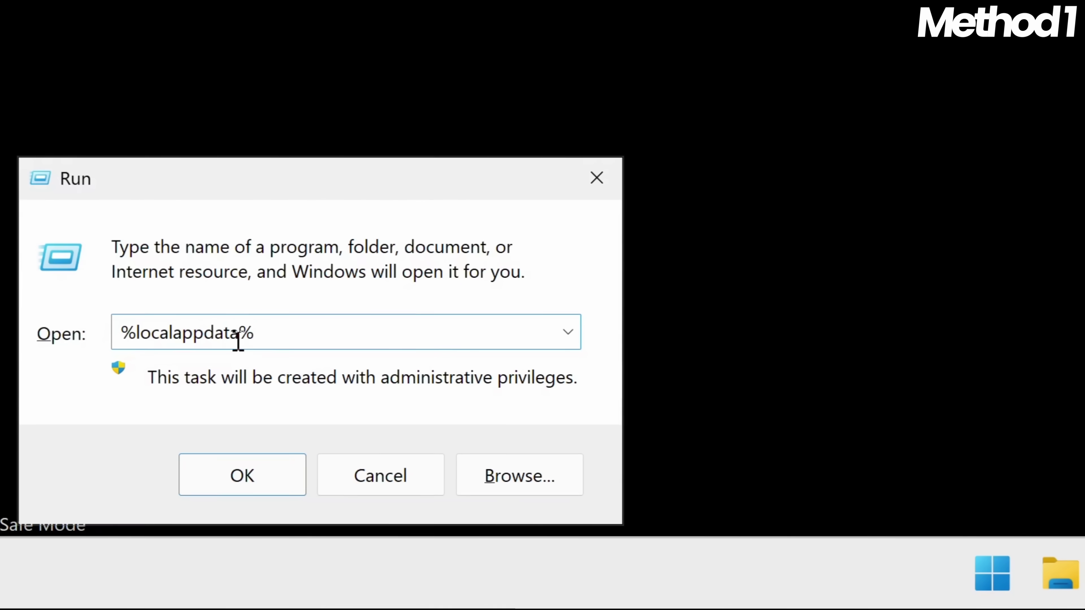
{"action": "left_click", "coordinate": [228, 476]}
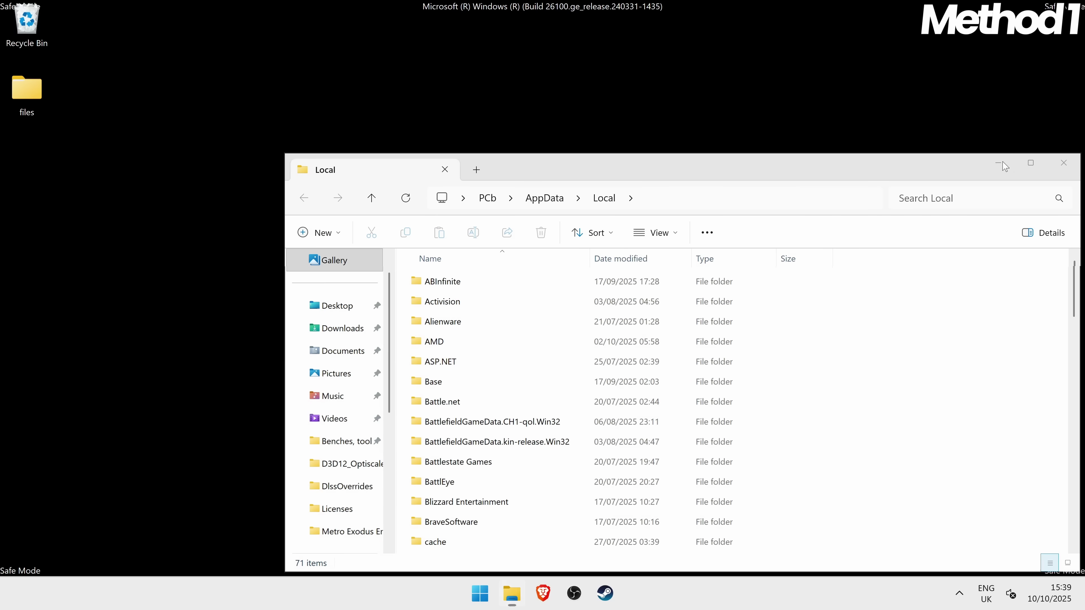
{"action": "left_click", "coordinate": [1002, 164]}
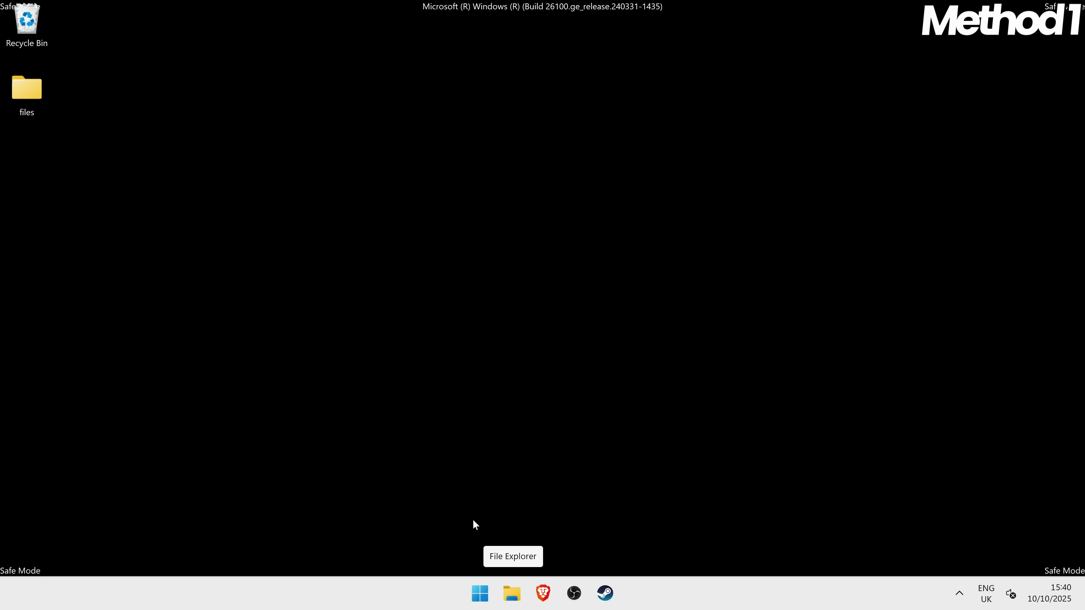
Go to %localappdata% in File Explorer's address bar and open the NVIDIA folder.
{"action": "left_click", "coordinate": [512, 592]}
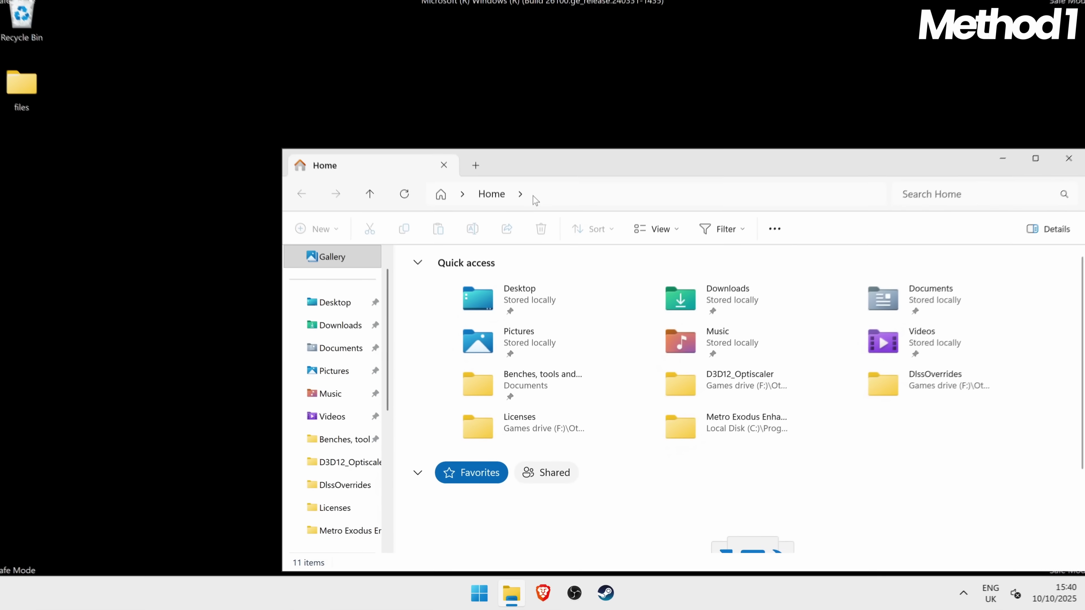
{"action": "left_click", "coordinate": [534, 190]}
{"action": "key", "text": "BackSpace"}
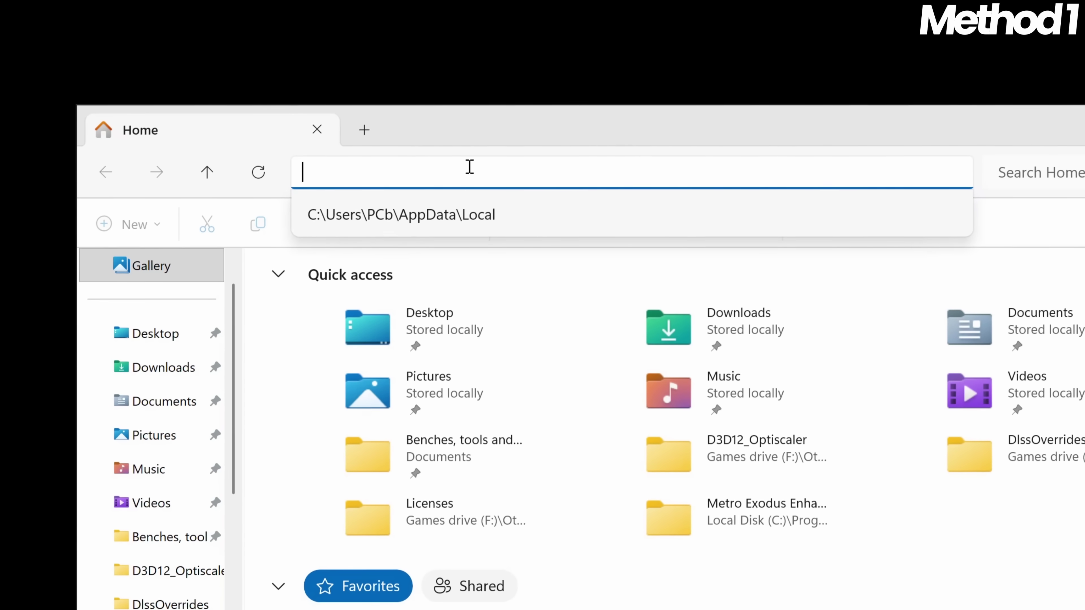
{"action": "type", "text": "%localappda"}
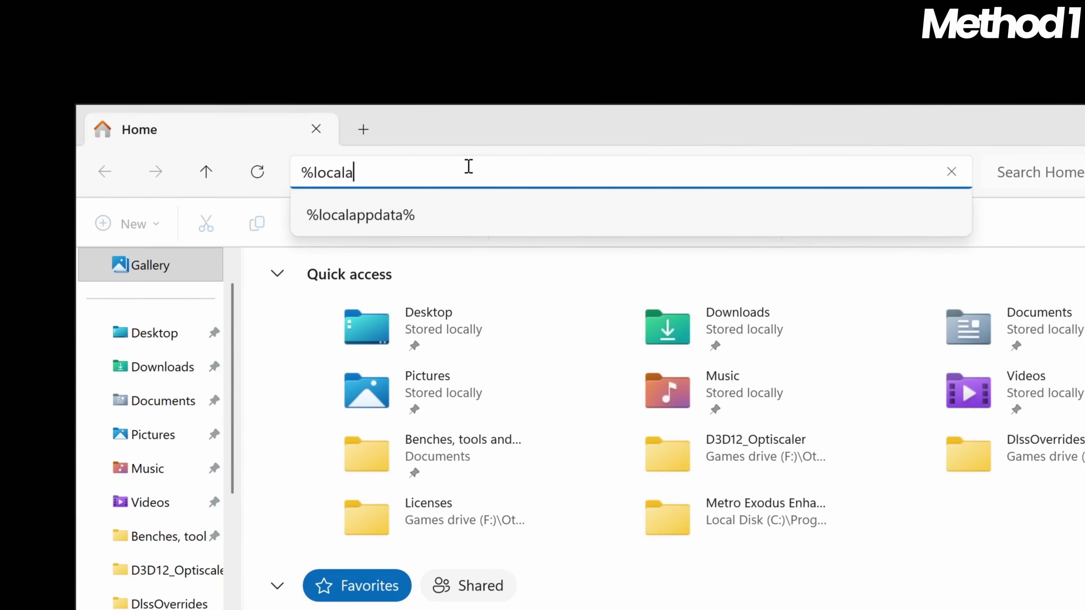
{"action": "type", "text": "ta%"}
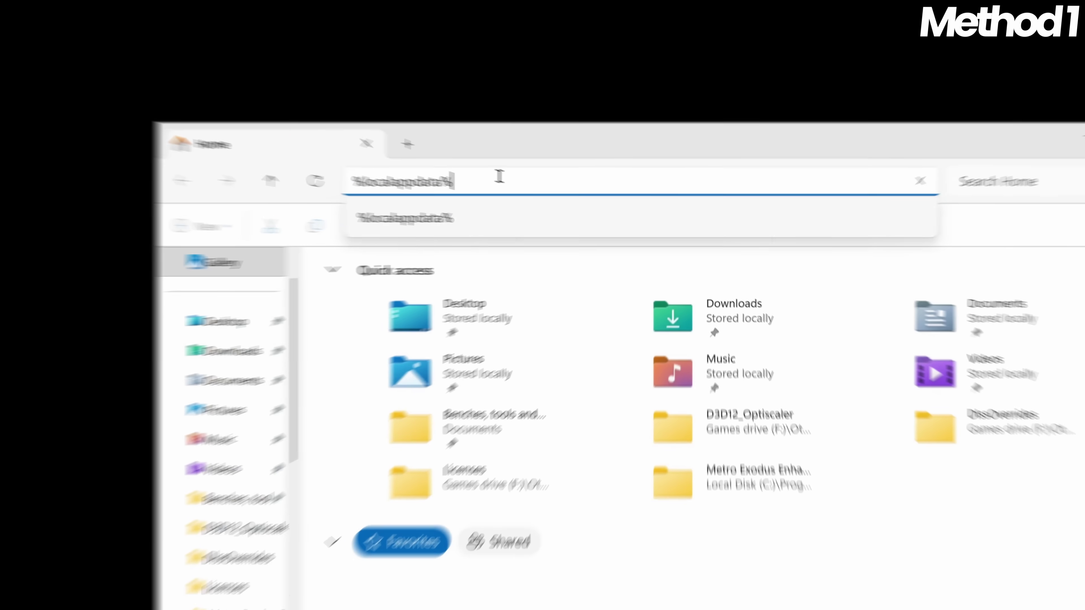
{"action": "key", "text": "Return"}
{"action": "scroll", "coordinate": [452, 274], "scroll_direction": "down", "scroll_amount": 10}
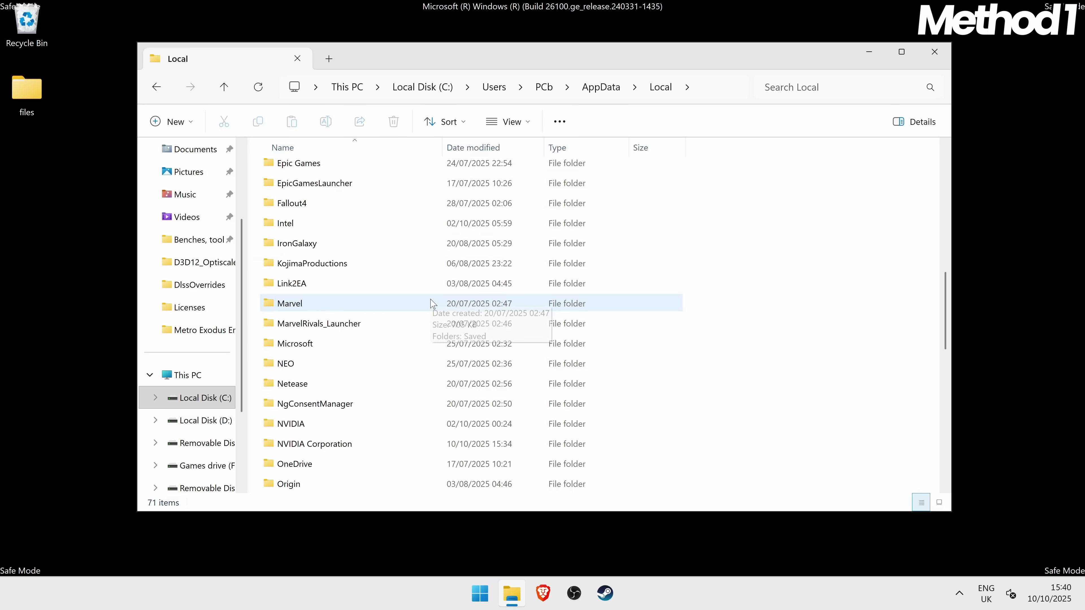
{"action": "scroll", "coordinate": [329, 413], "scroll_direction": "down", "scroll_amount": 2}
{"action": "left_click", "coordinate": [301, 303]}
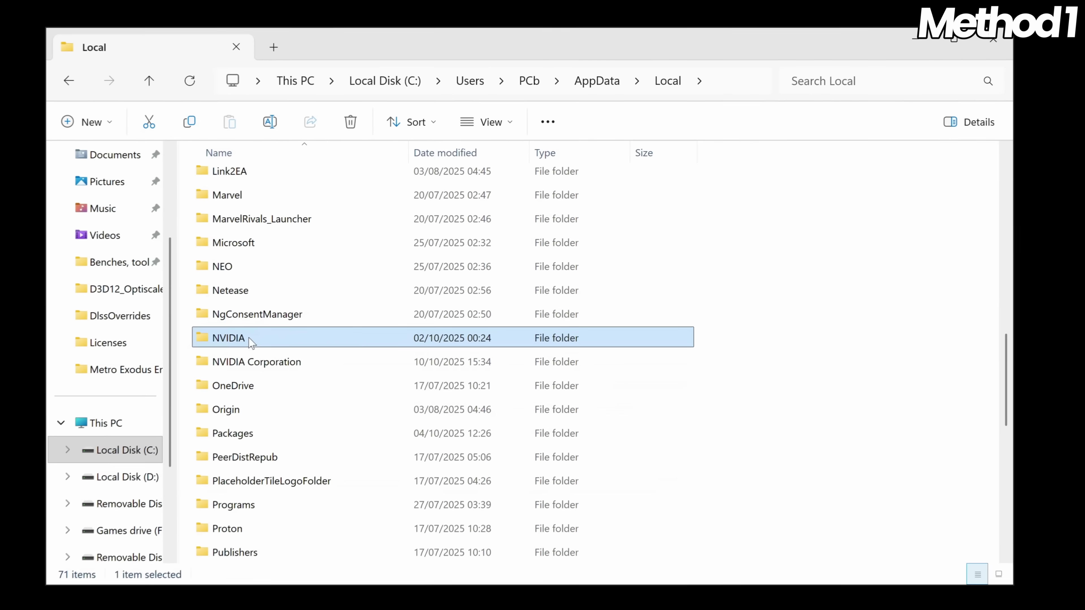
{"action": "double_click", "coordinate": [247, 340]}
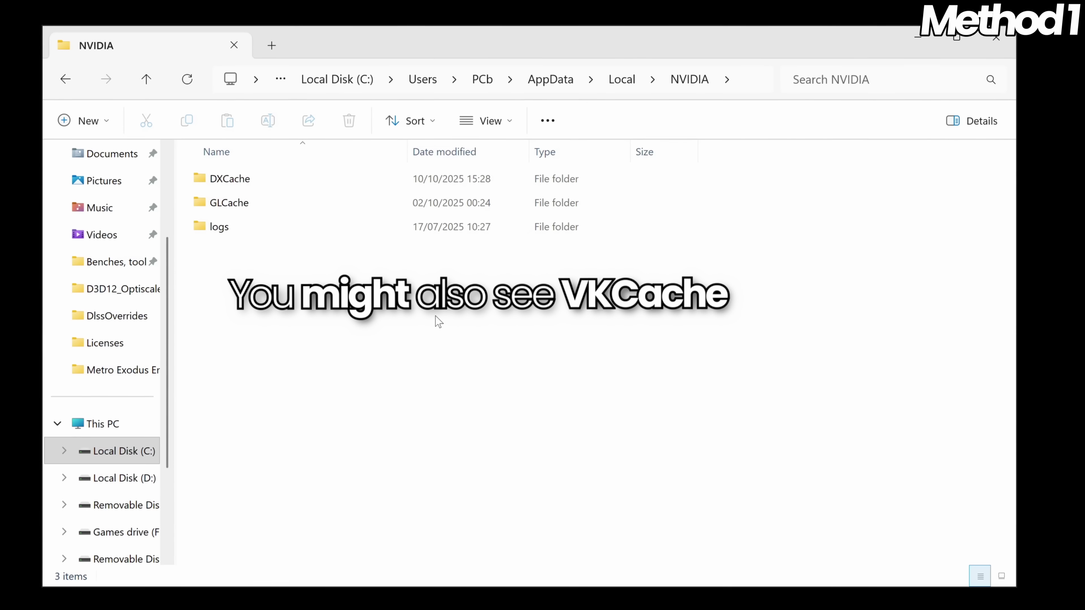
{"action": "left_click", "coordinate": [235, 187]}
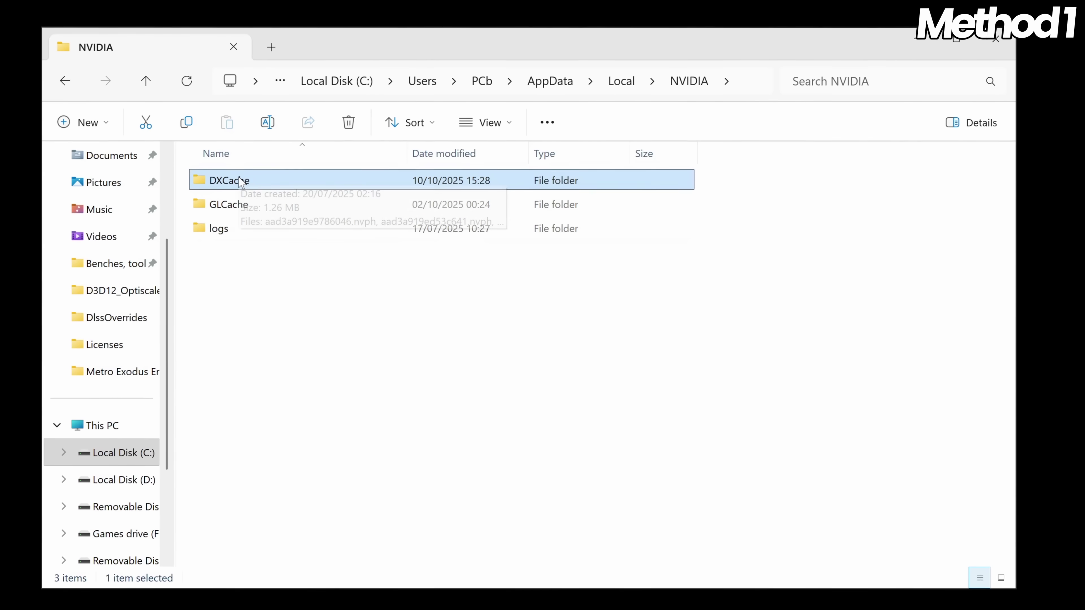
Delete all nine .nvph cache files inside the DXCache folder.
{"action": "double_click", "coordinate": [242, 184]}
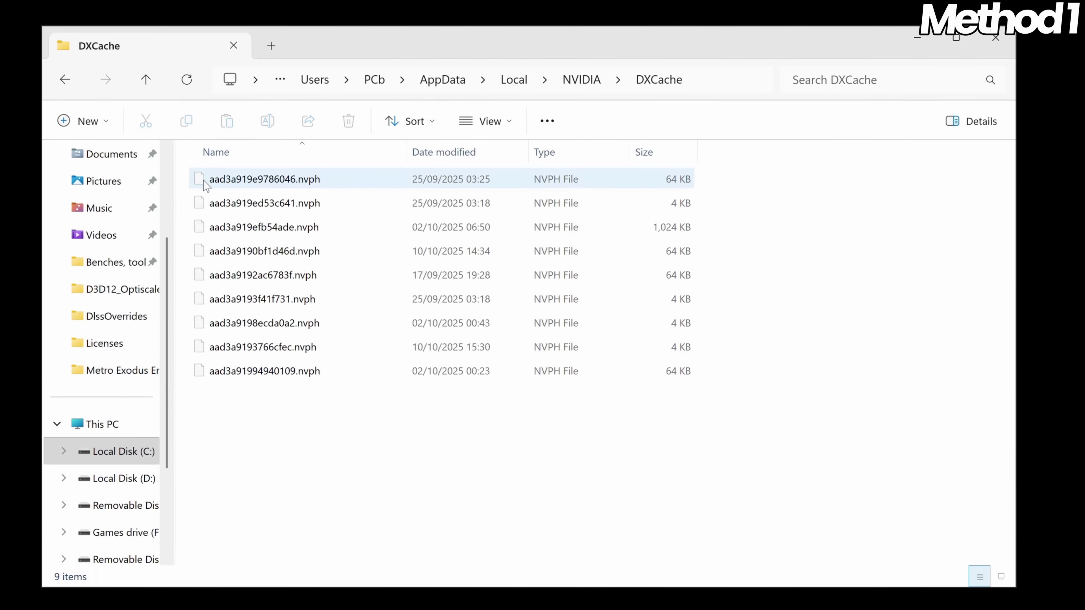
{"action": "left_click_drag", "start_coordinate": [190, 185], "coordinate": [462, 534]}
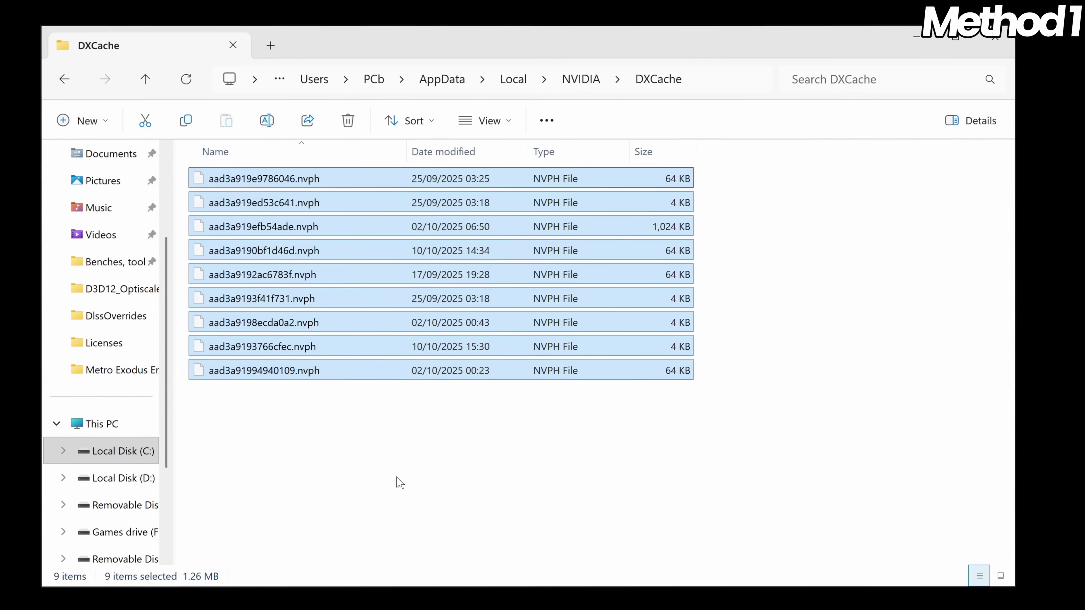
{"action": "right_click", "coordinate": [342, 376]}
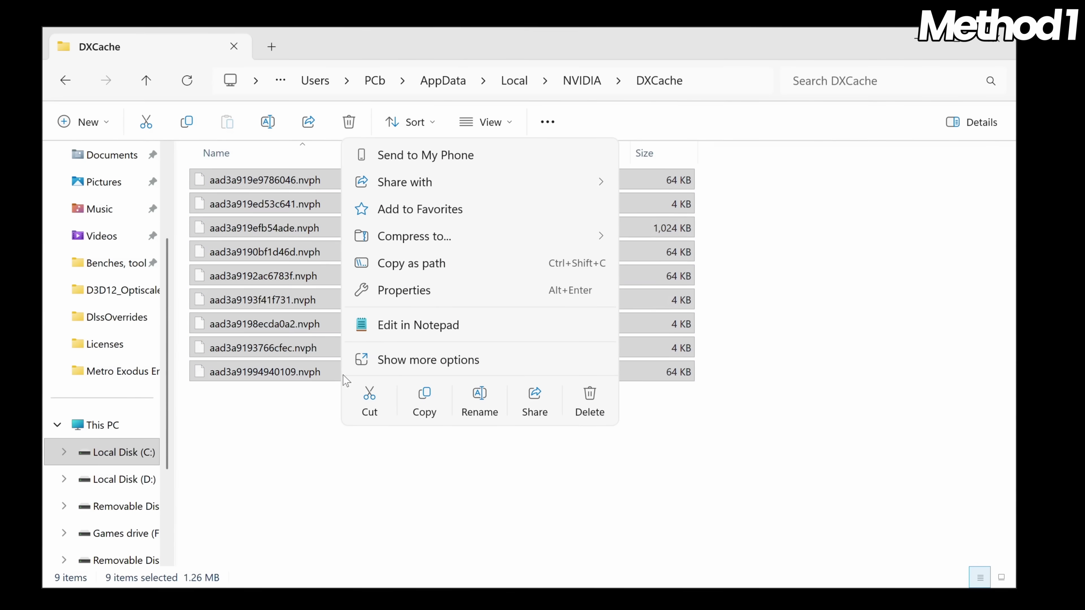
{"action": "left_click", "coordinate": [589, 399]}
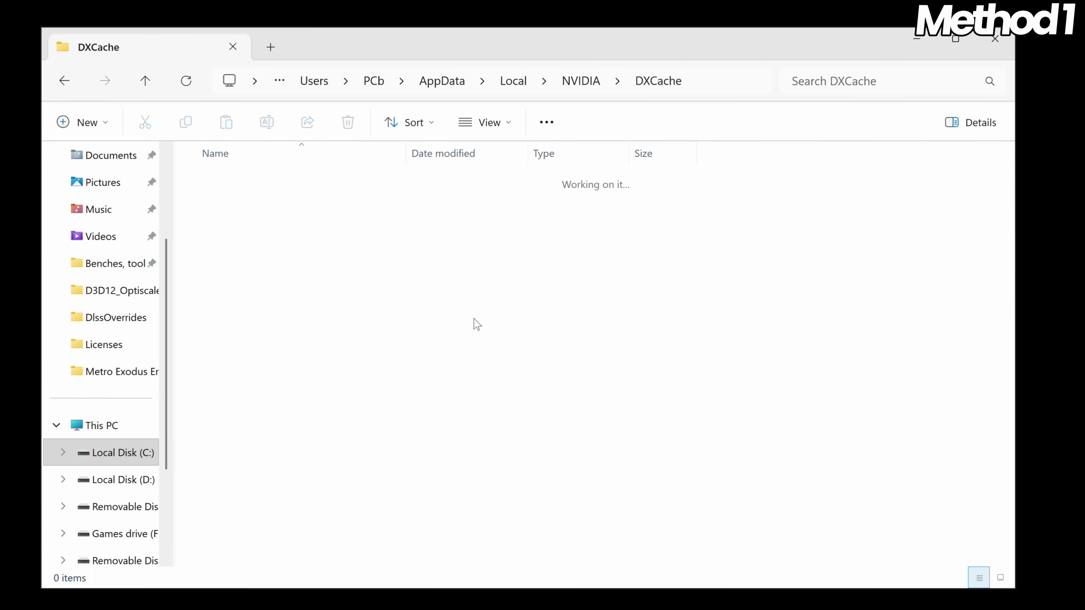
{"action": "left_click", "coordinate": [64, 79]}
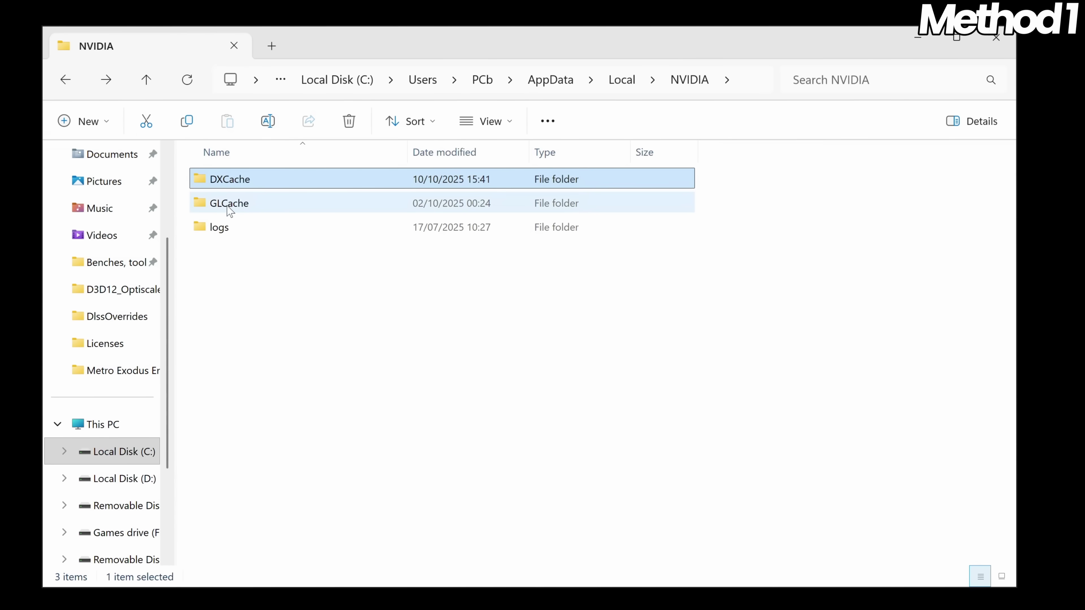
Delete the cache subfolder inside GLCache and return to the NVIDIA folder.
{"action": "double_click", "coordinate": [225, 201]}
{"action": "left_click_drag", "start_coordinate": [273, 297], "coordinate": [173, 165]}
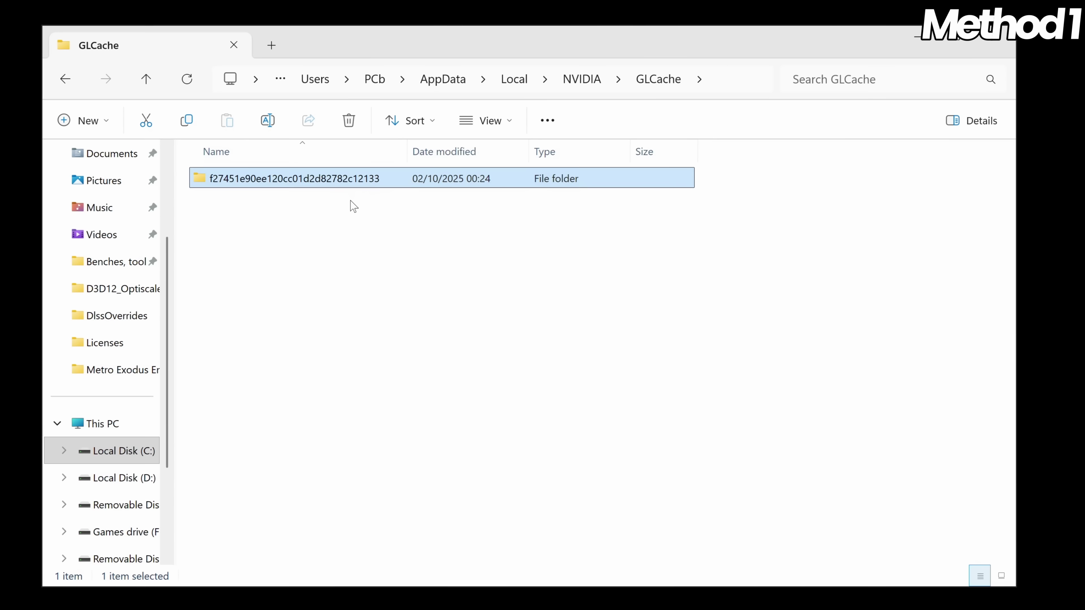
{"action": "right_click", "coordinate": [282, 182]}
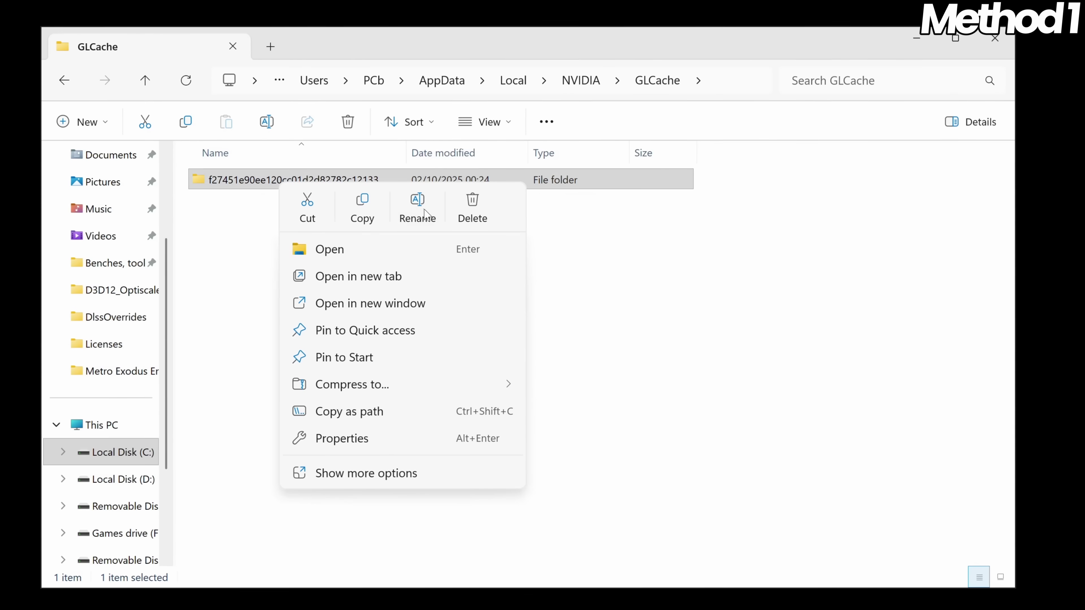
{"action": "left_click", "coordinate": [473, 214]}
{"action": "left_click", "coordinate": [596, 86]}
{"action": "left_click", "coordinate": [420, 317]}
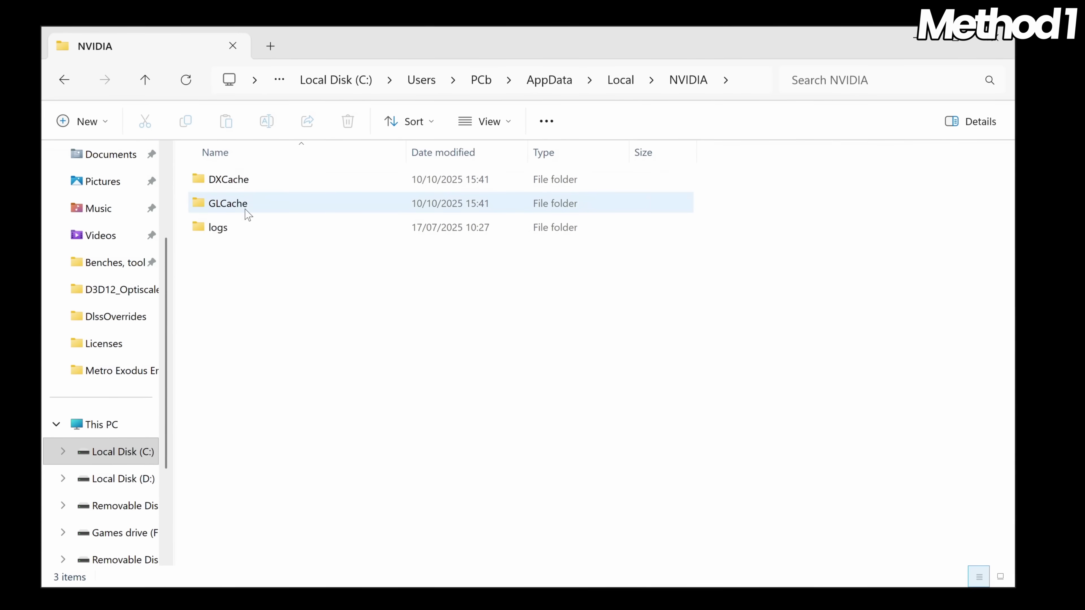
{"action": "left_click", "coordinate": [235, 201]}
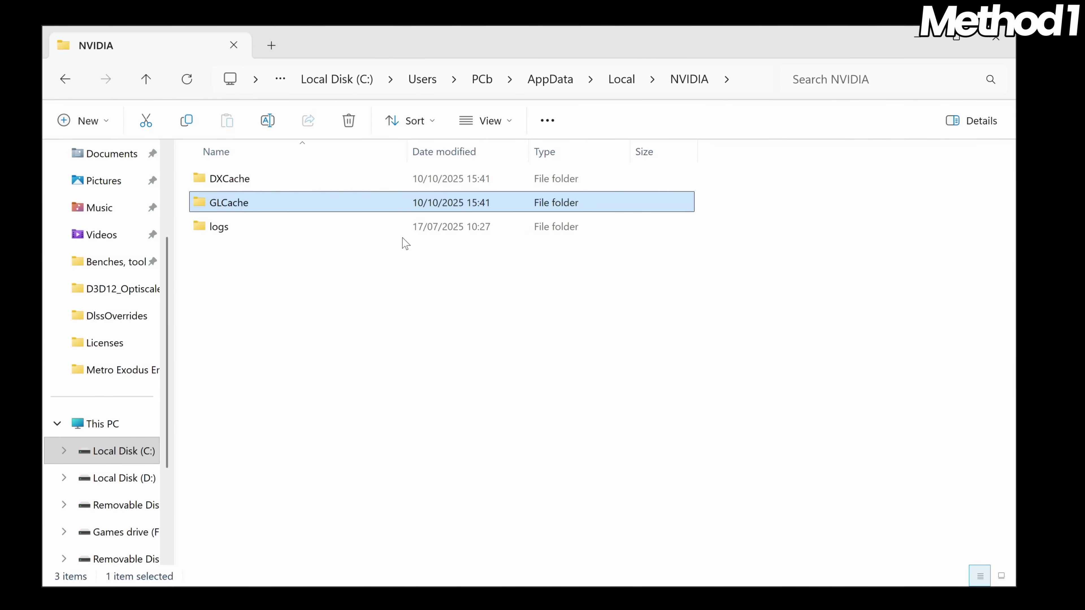
Browse to AppData\LocalLow\NVIDIA\DXCache and confirm the folder holds no files.
{"action": "left_click", "coordinate": [551, 80]}
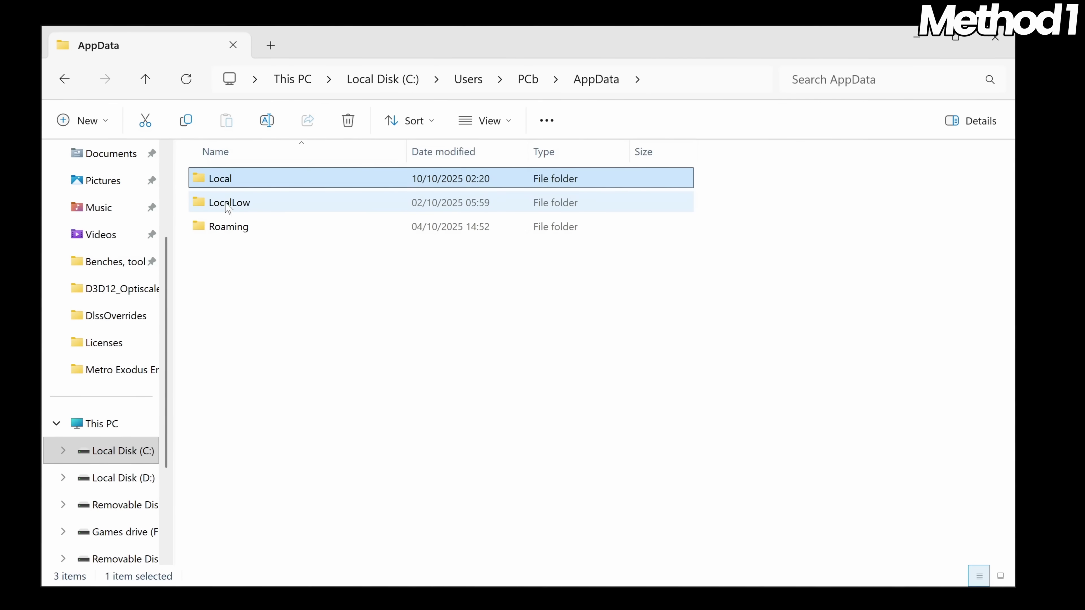
{"action": "left_click", "coordinate": [240, 206]}
{"action": "double_click", "coordinate": [246, 206]}
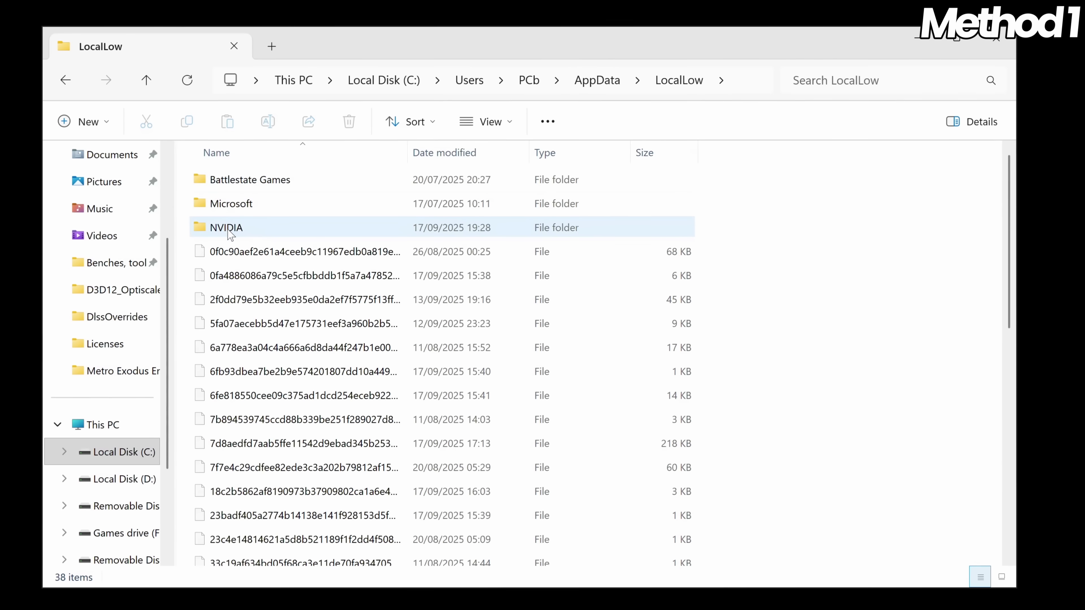
{"action": "double_click", "coordinate": [238, 229]}
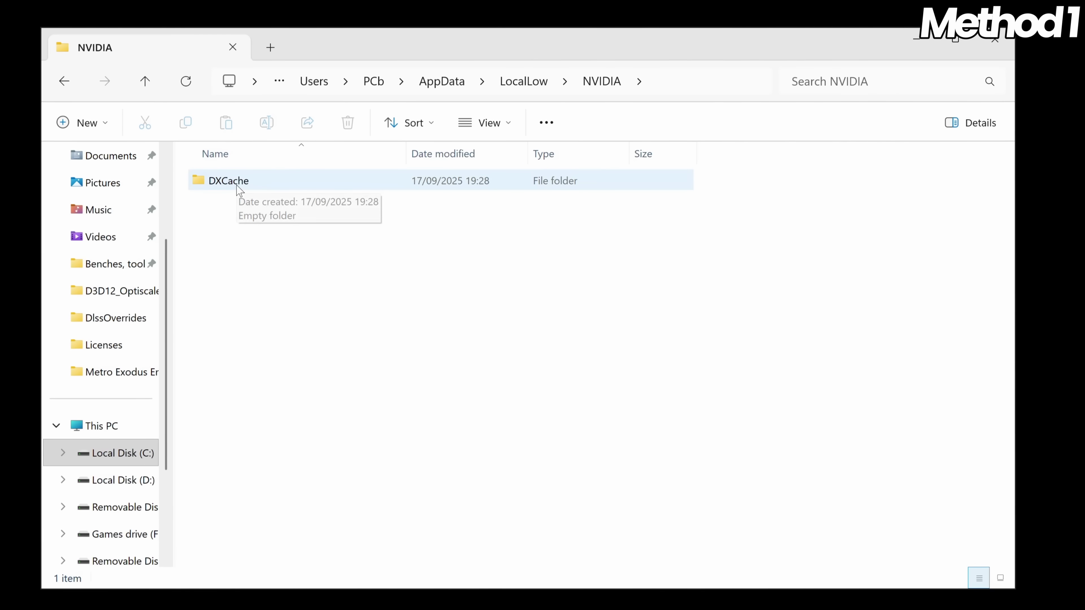
{"action": "left_click", "coordinate": [242, 181]}
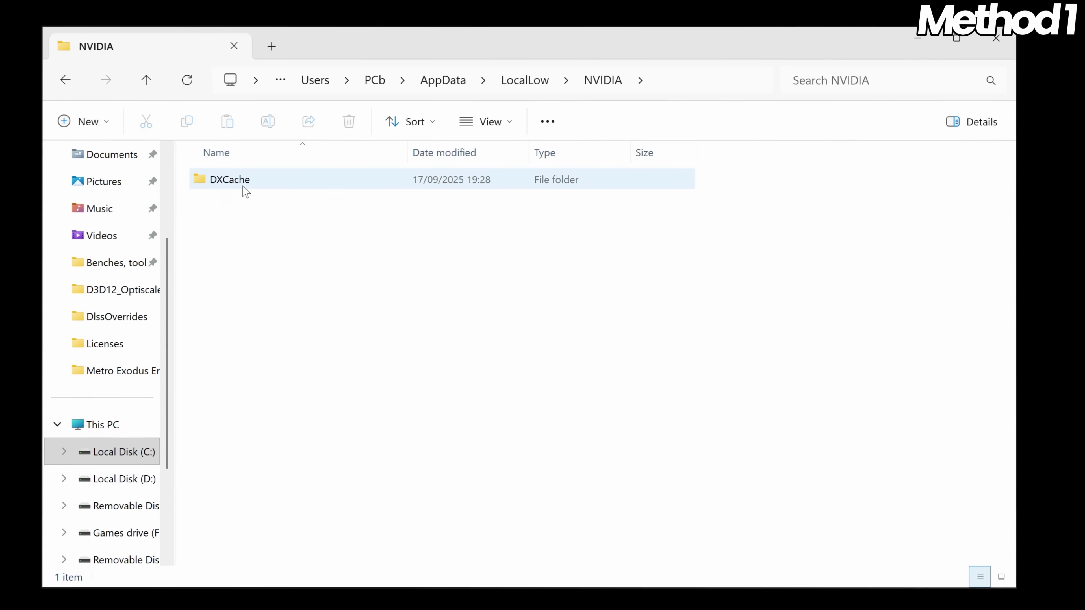
{"action": "double_click", "coordinate": [242, 183]}
{"action": "left_click_drag", "start_coordinate": [206, 192], "coordinate": [308, 282]}
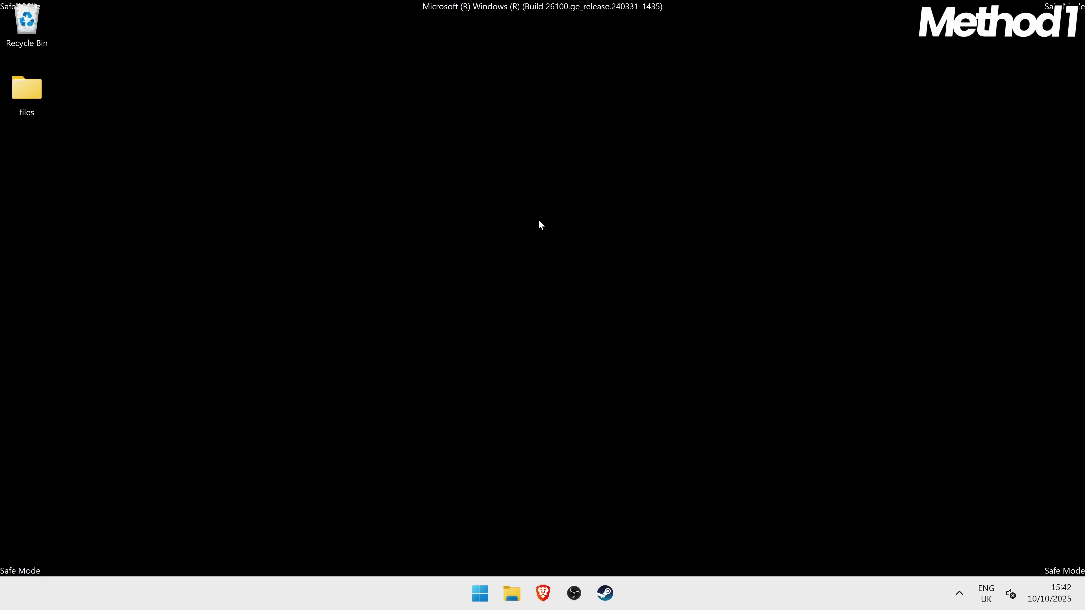
Bring up the Start menu to restart Windows out of Safe Mode.
{"action": "left_click", "coordinate": [487, 593]}
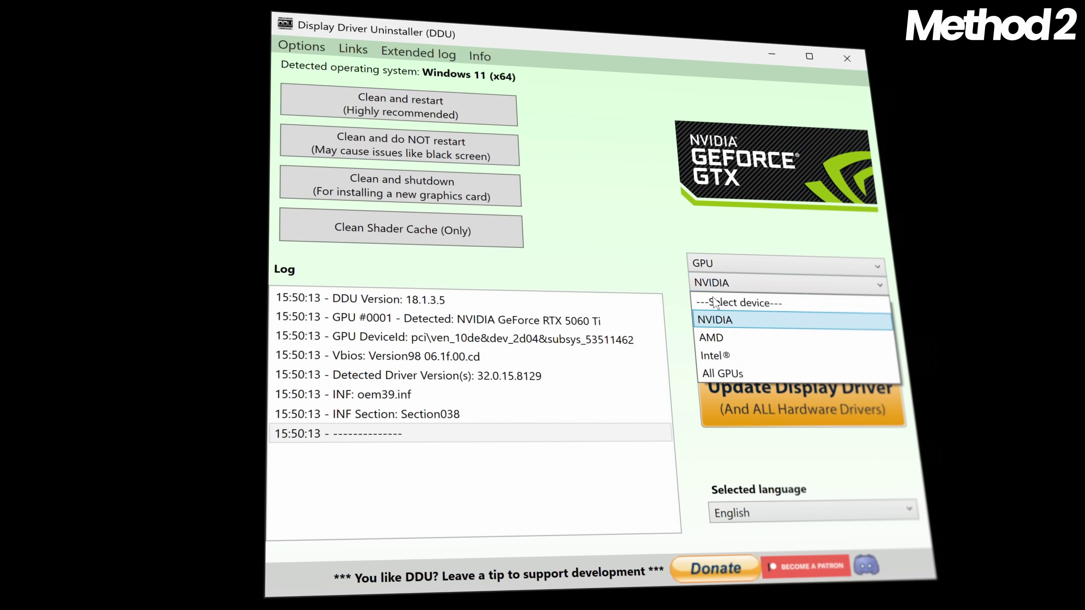
Keep NVIDIA selected as the device to clean in Display Driver Uninstaller.
{"action": "left_click", "coordinate": [732, 320]}
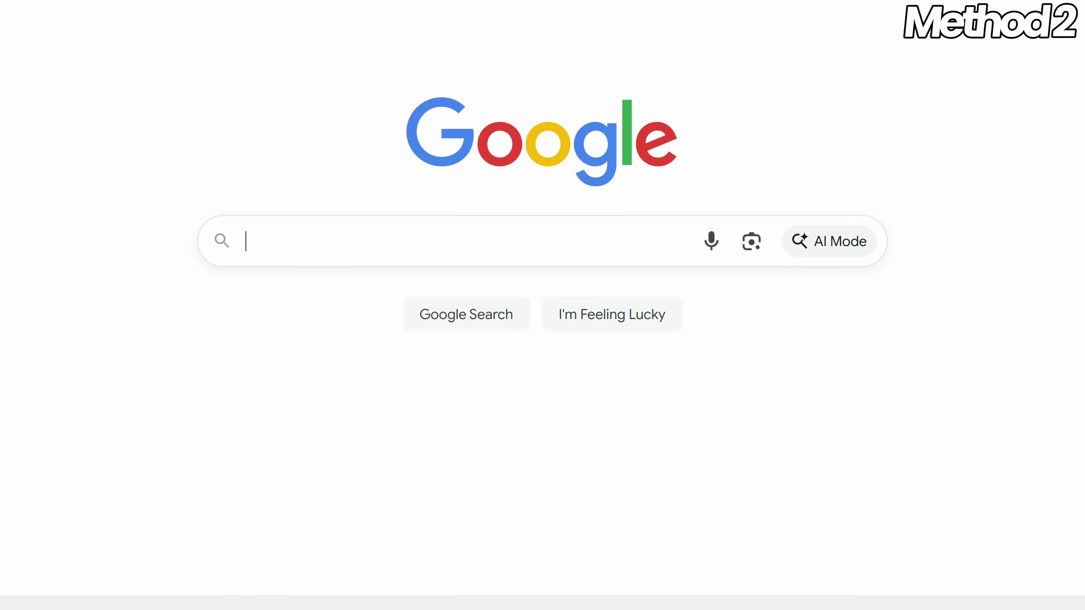
Search Google for 'display driver unsintaller'.
{"action": "type", "text": "displ"}
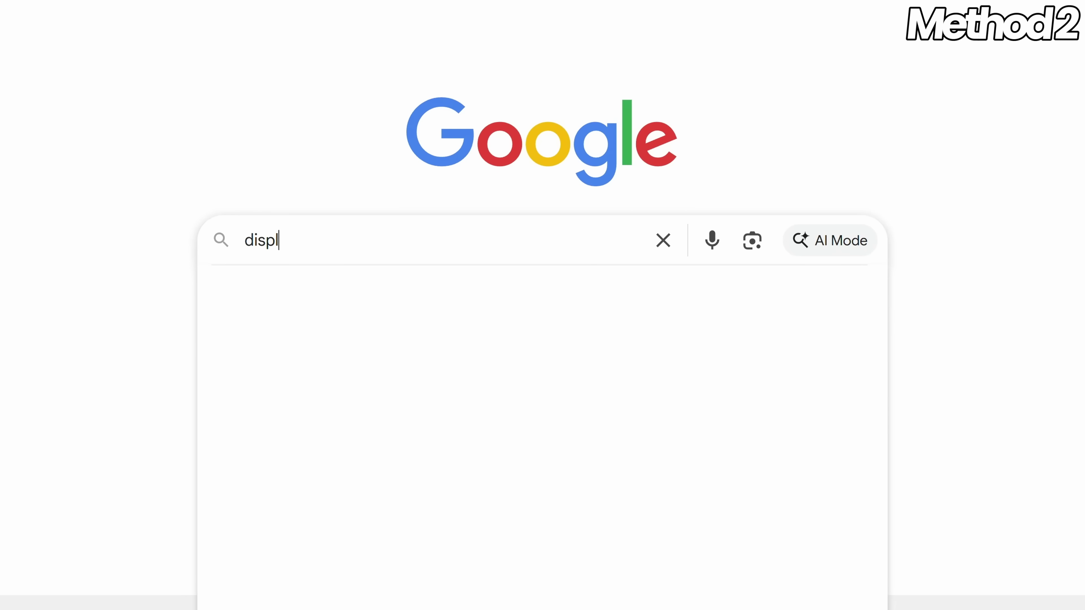
{"action": "type", "text": "ay driver unsintall"}
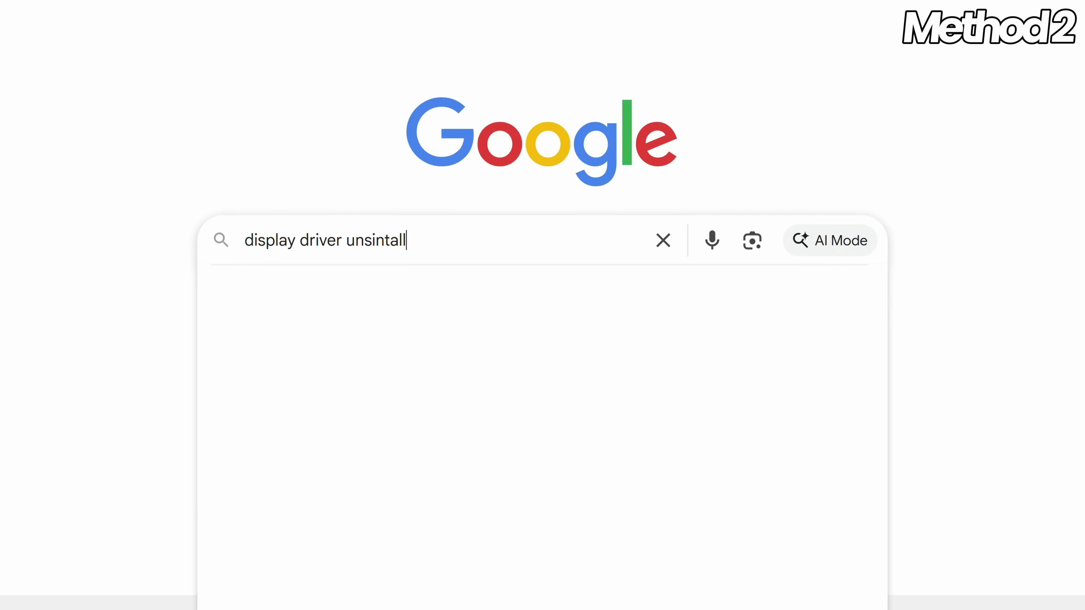
{"action": "type", "text": "er"}
{"action": "key", "text": "Return"}
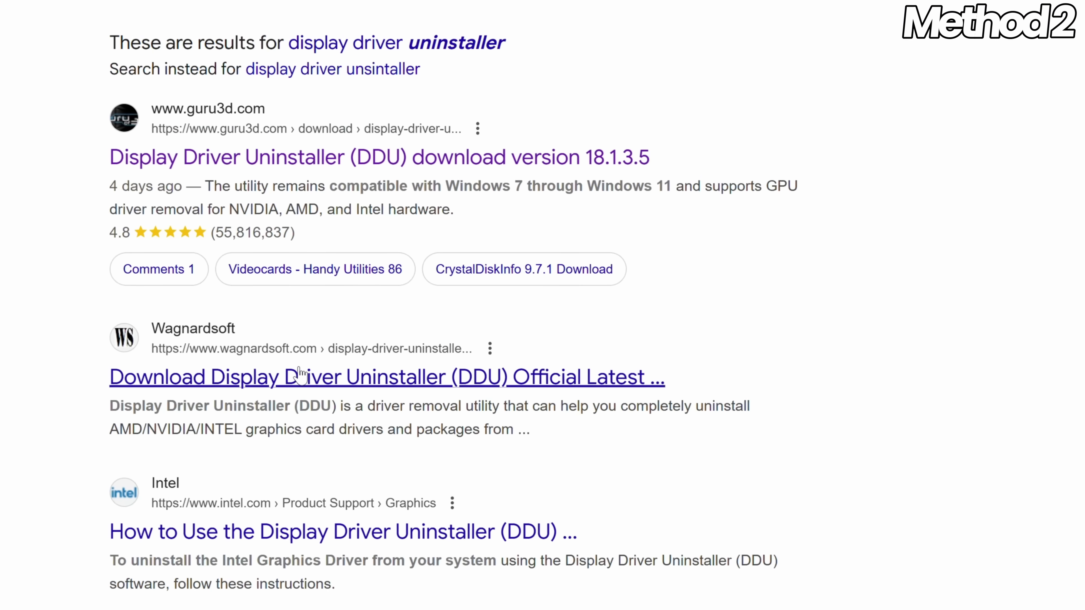
Open the official Wagnardsoft DDU page and its DDU 18.1.3.5 release post.
{"action": "left_click", "coordinate": [299, 374]}
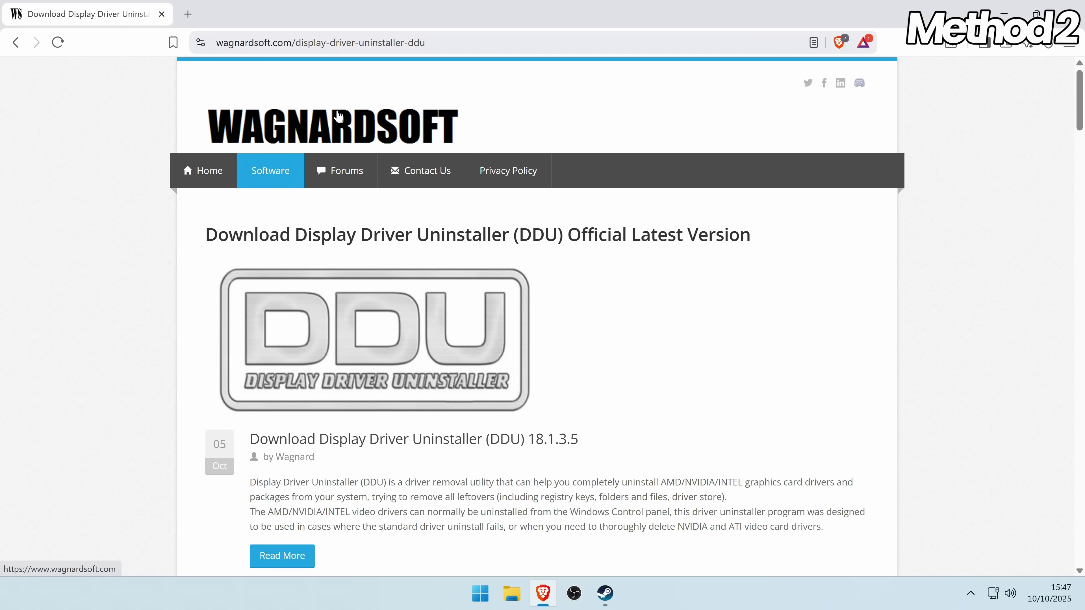
{"action": "scroll", "coordinate": [409, 305], "scroll_direction": "down", "scroll_amount": 3}
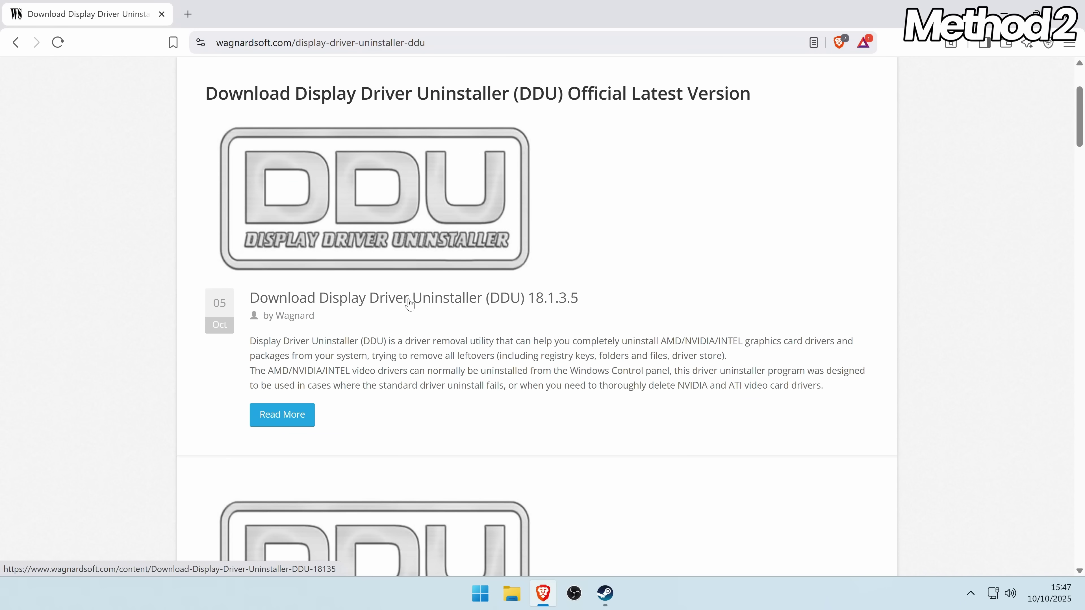
{"action": "left_click", "coordinate": [361, 301]}
{"action": "scroll", "coordinate": [363, 293], "scroll_direction": "down", "scroll_amount": 15}
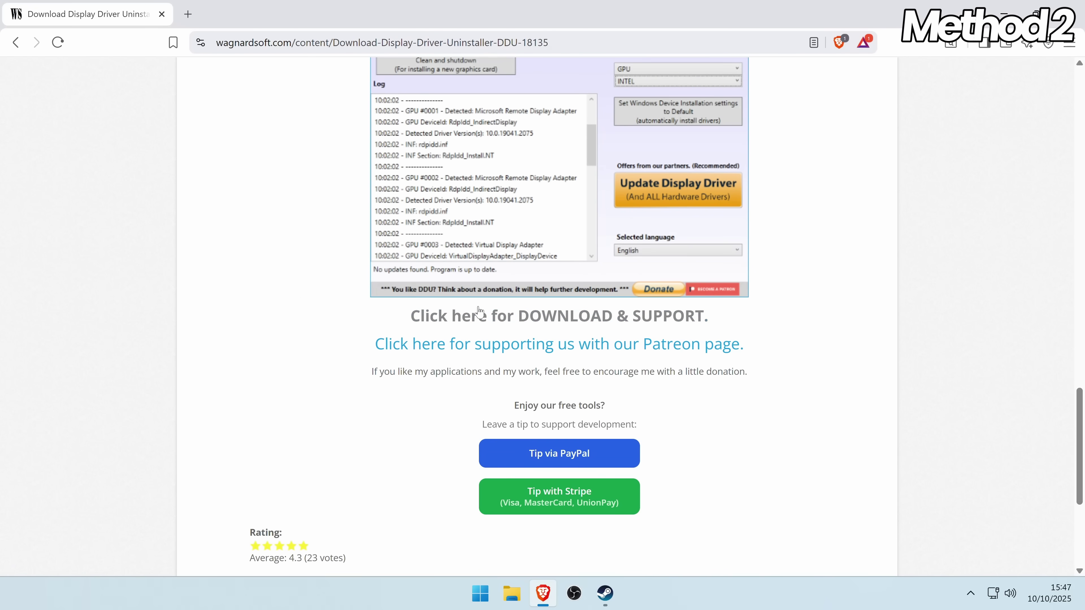
From the forum download page, save the DDU Portable package to the Desktop.
{"action": "left_click", "coordinate": [525, 323]}
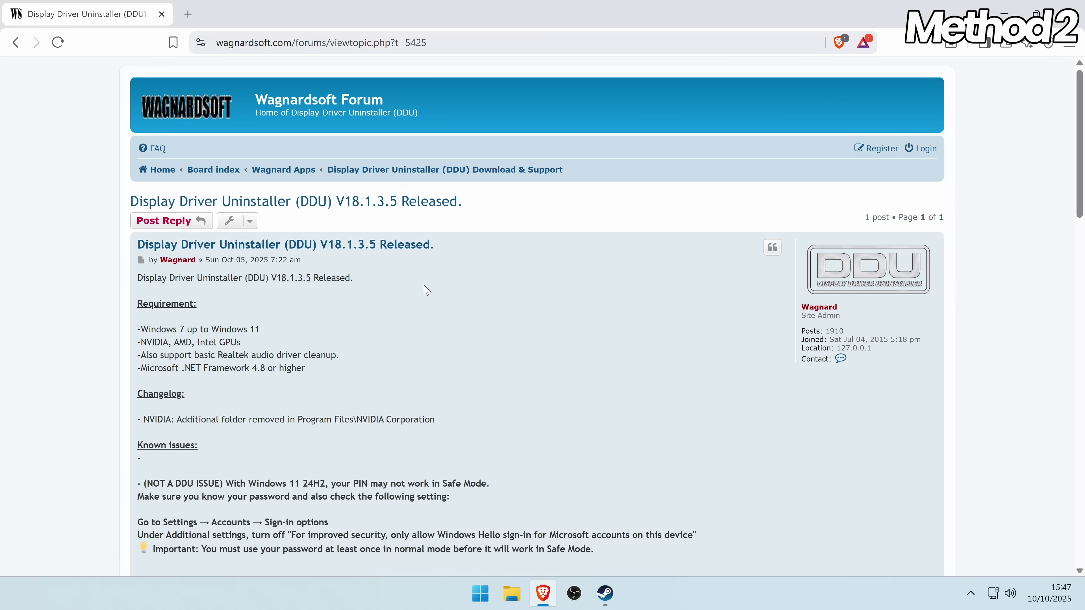
{"action": "scroll", "coordinate": [426, 290], "scroll_direction": "down", "scroll_amount": 6}
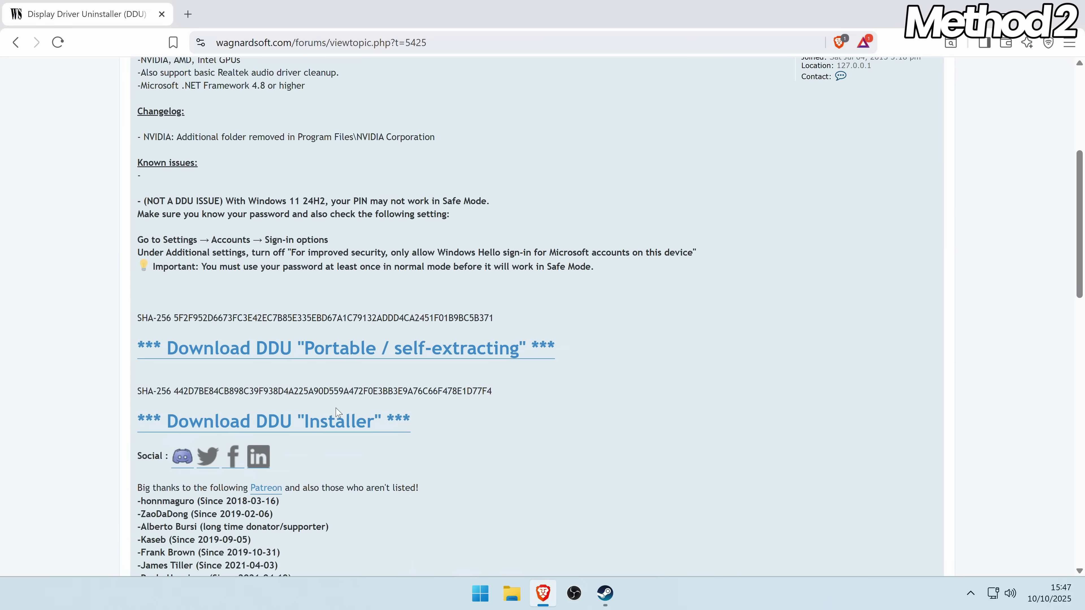
{"action": "left_click", "coordinate": [344, 361]}
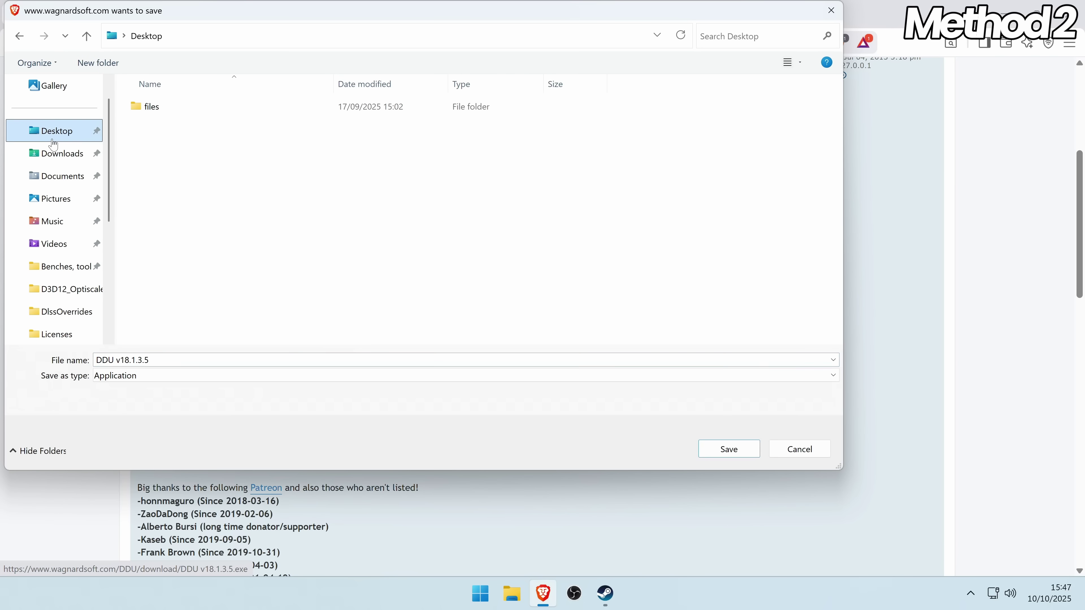
{"action": "left_click", "coordinate": [720, 453]}
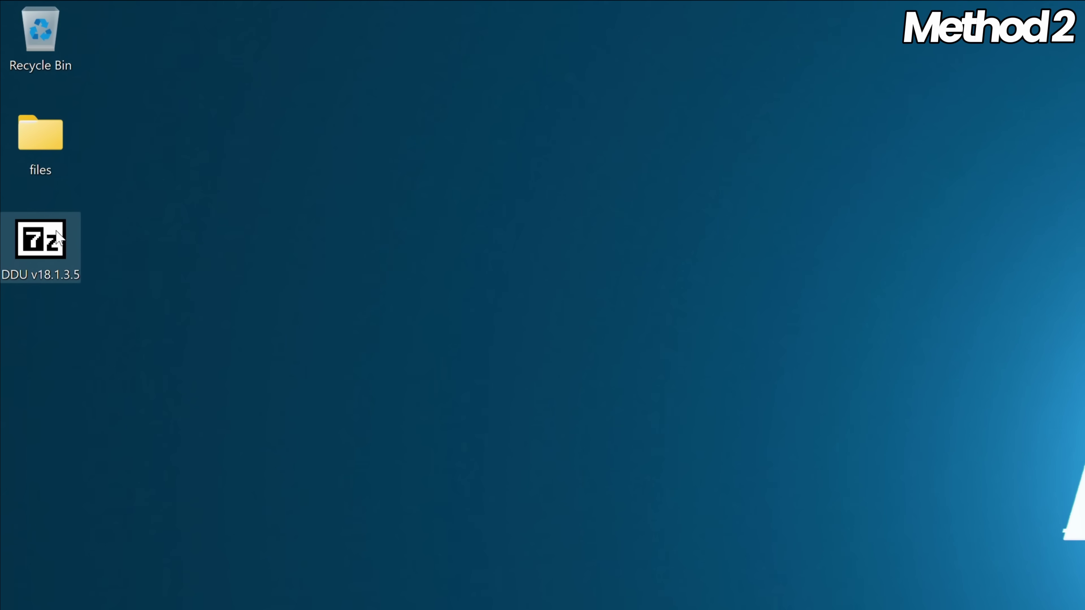
Run the DDU v18.1.3.5 self-extracting archive and extract its files to the Desktop.
{"action": "double_click", "coordinate": [39, 159]}
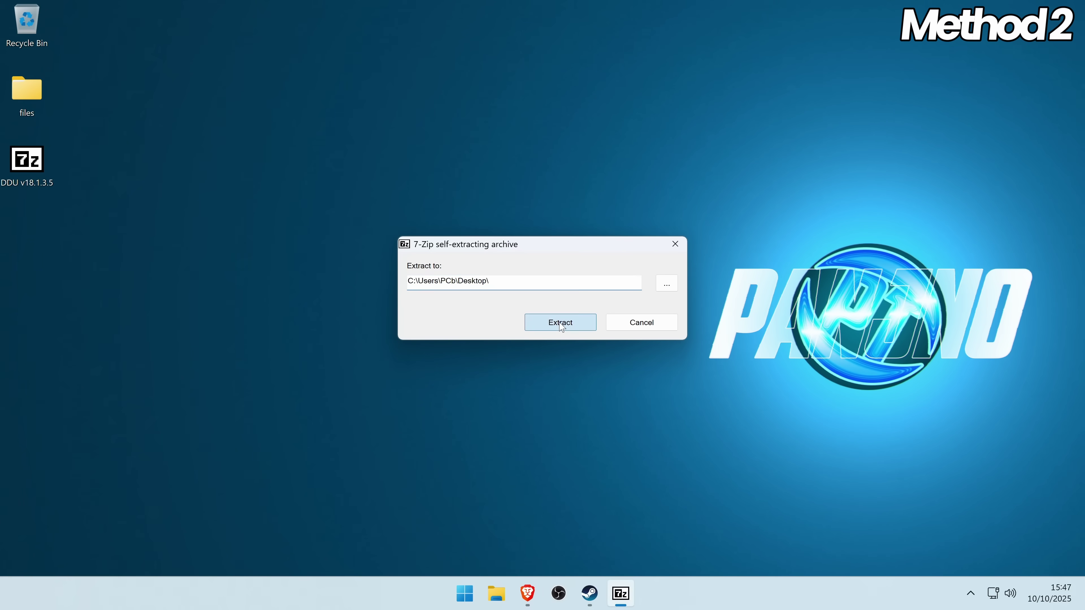
{"action": "left_click", "coordinate": [561, 324]}
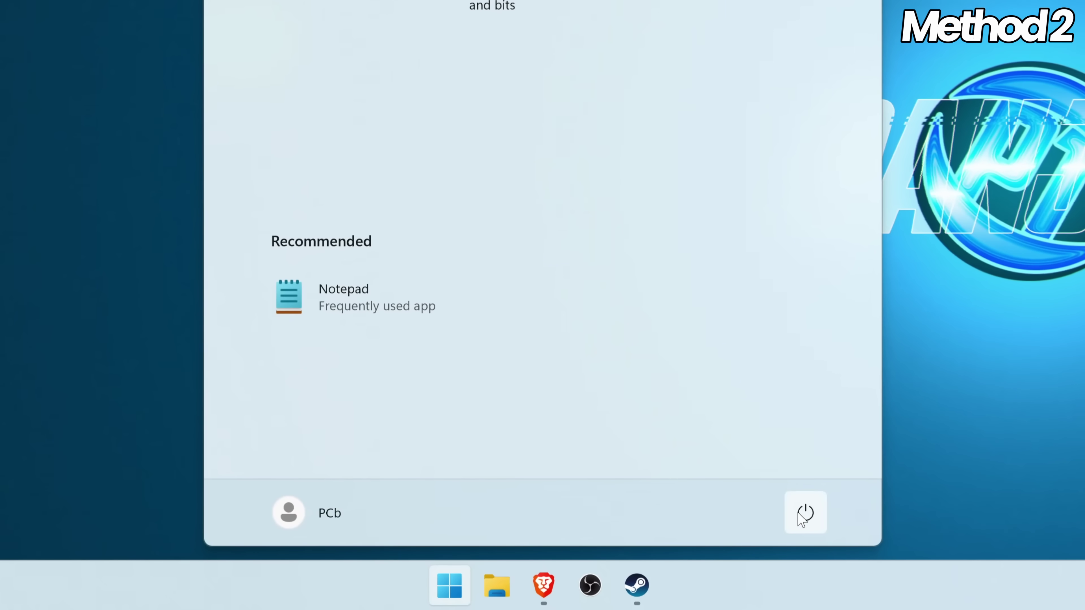
Restart into advanced startup and go through Troubleshoot > Advanced options > Startup Settings > Restart.
{"action": "left_click", "coordinate": [716, 543]}
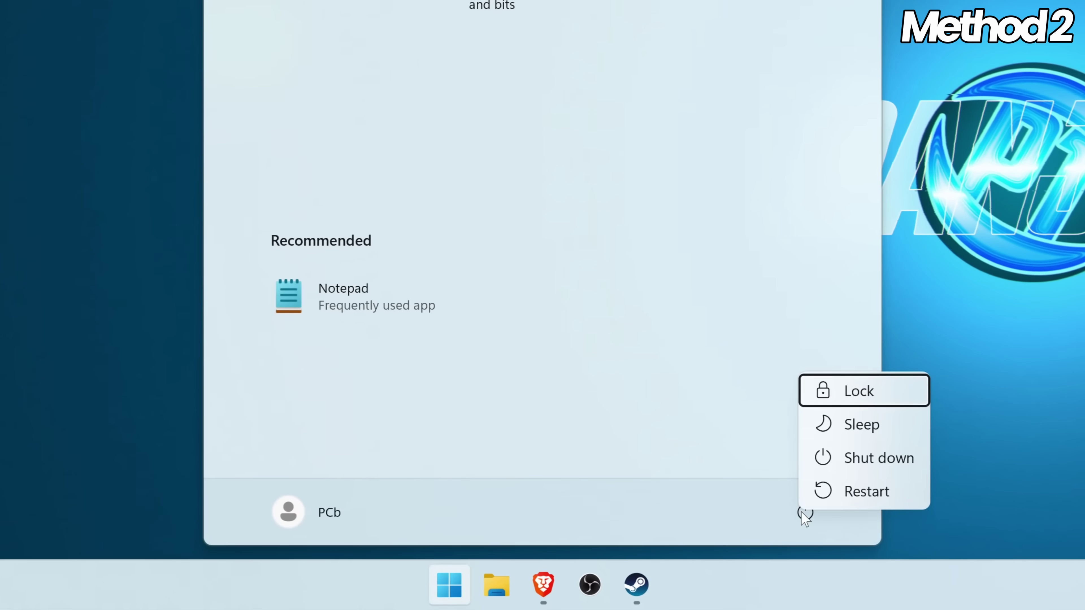
{"action": "left_click", "coordinate": [850, 492], "text": "shift"}
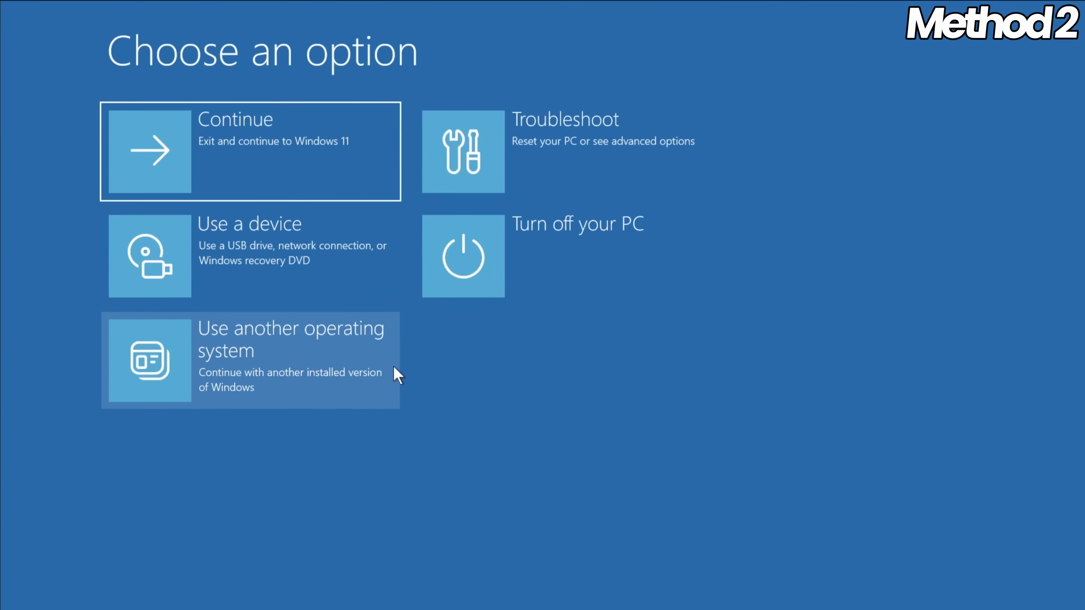
{"action": "left_click", "coordinate": [485, 145]}
{"action": "left_click", "coordinate": [217, 242]}
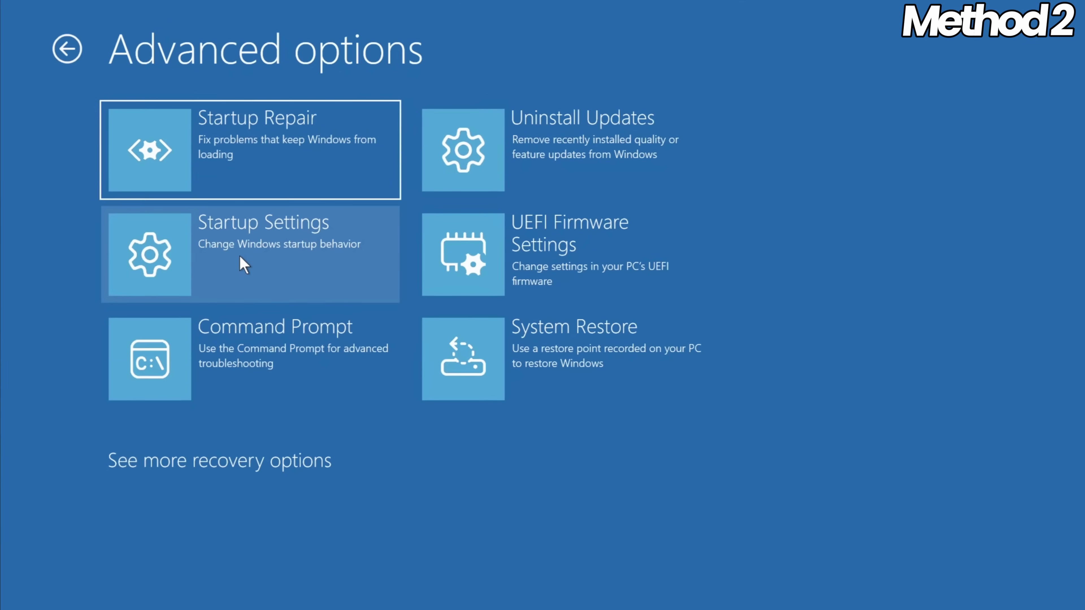
{"action": "left_click", "coordinate": [226, 262]}
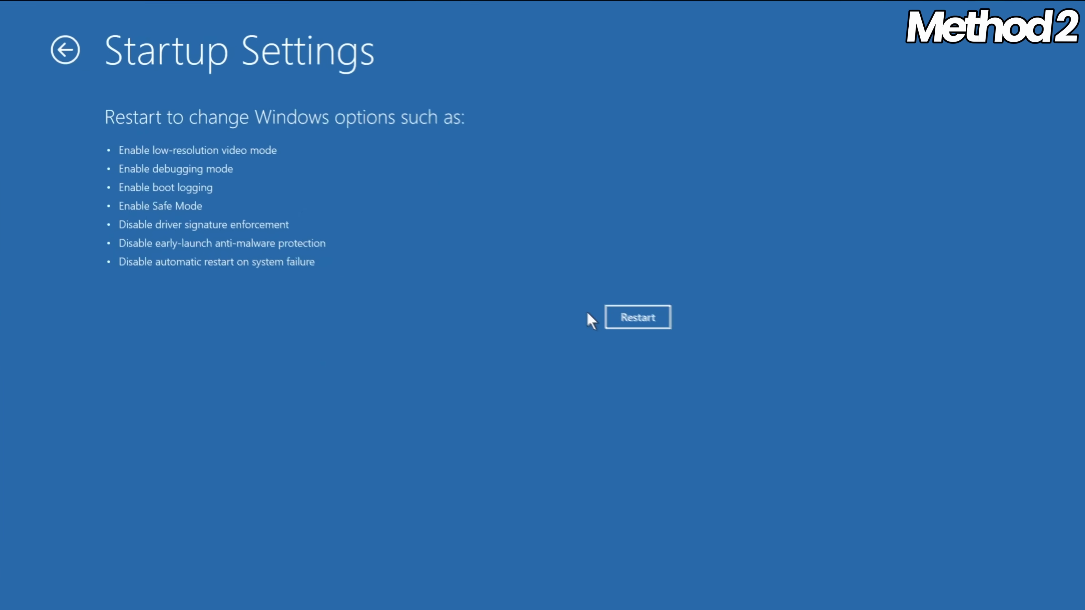
{"action": "left_click", "coordinate": [637, 317]}
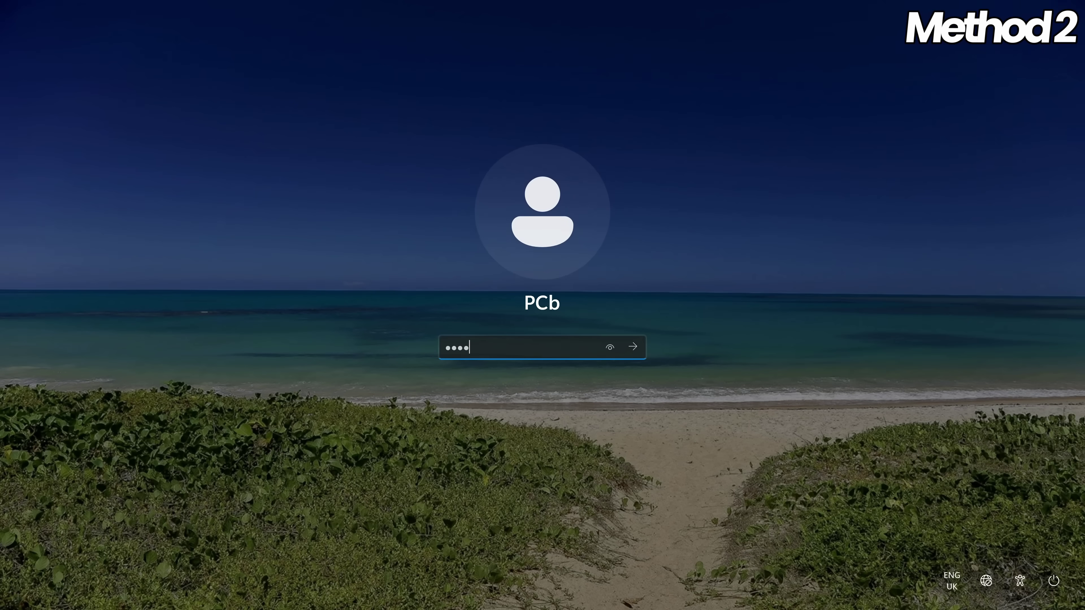
Sign in, launch Display Driver Uninstaller from the DDU folder, and dismiss its notice and Options window.
{"action": "key", "text": "Return"}
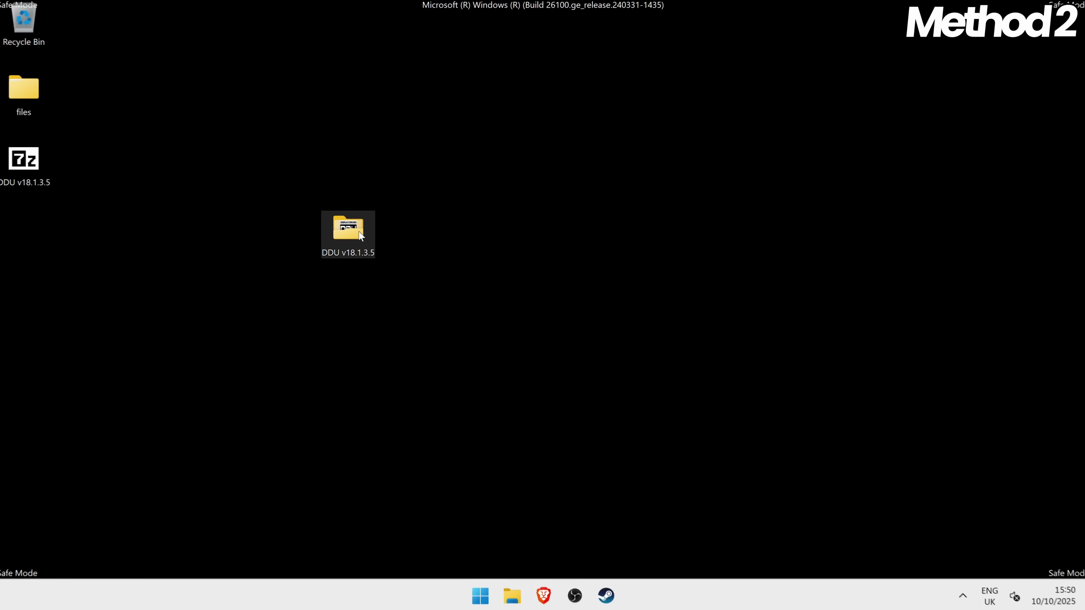
{"action": "double_click", "coordinate": [349, 233]}
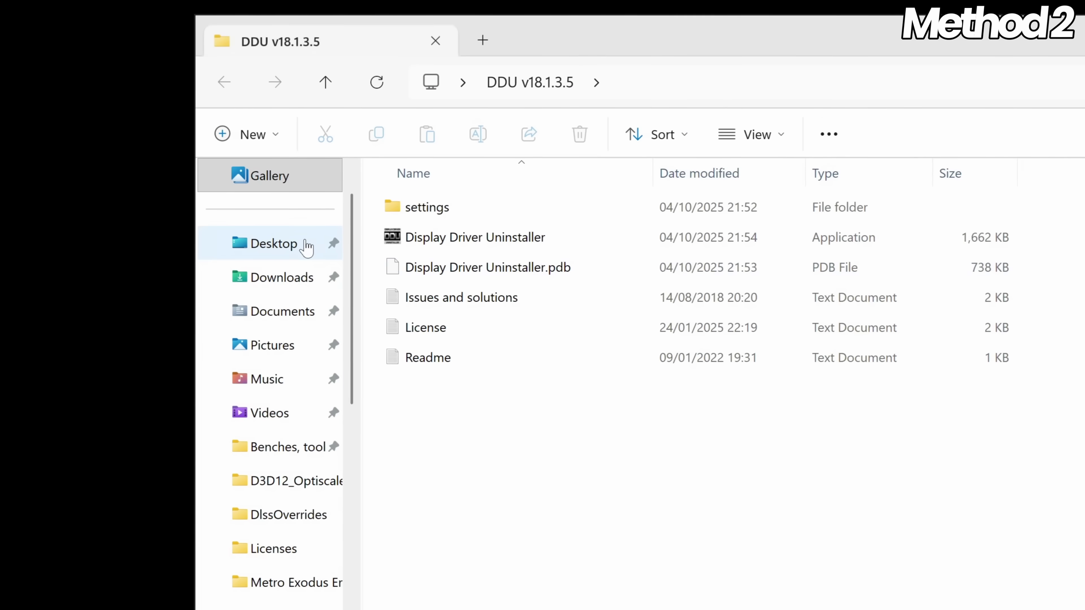
{"action": "left_click", "coordinate": [498, 242]}
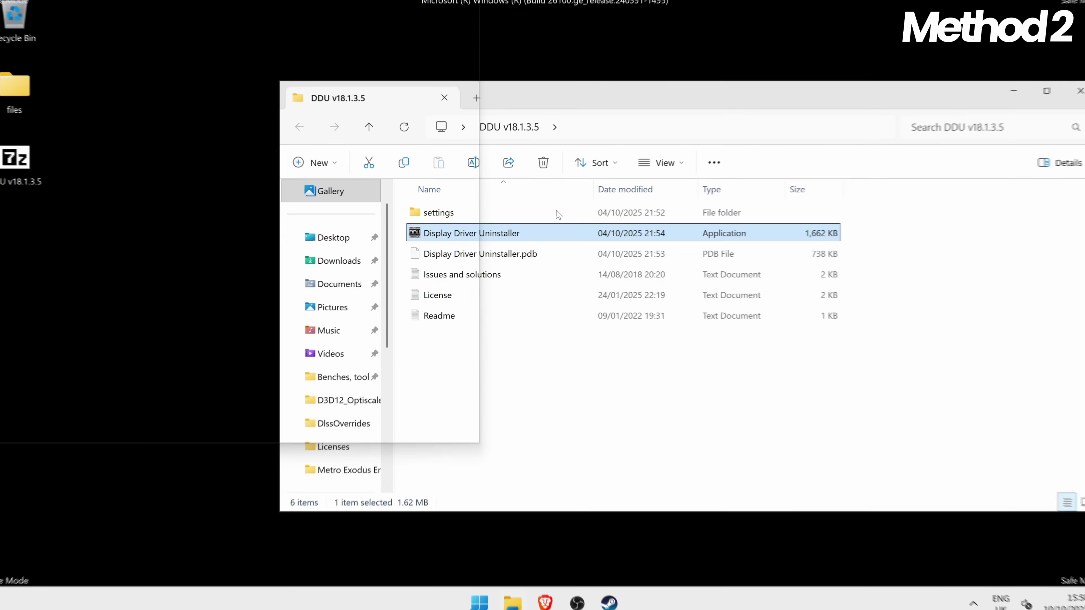
{"action": "double_click", "coordinate": [497, 241]}
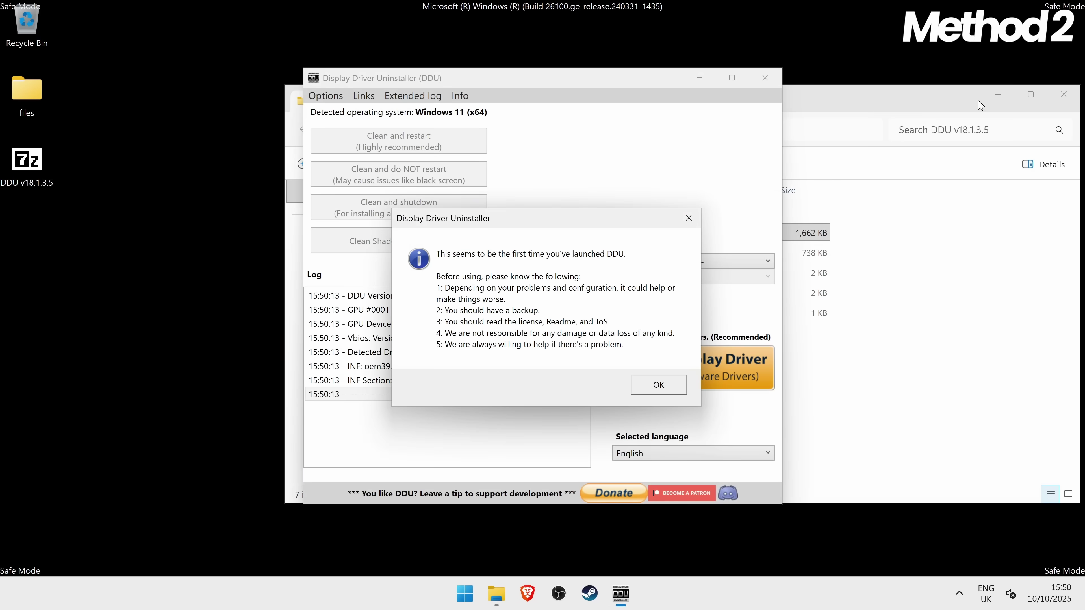
{"action": "left_click", "coordinate": [654, 381]}
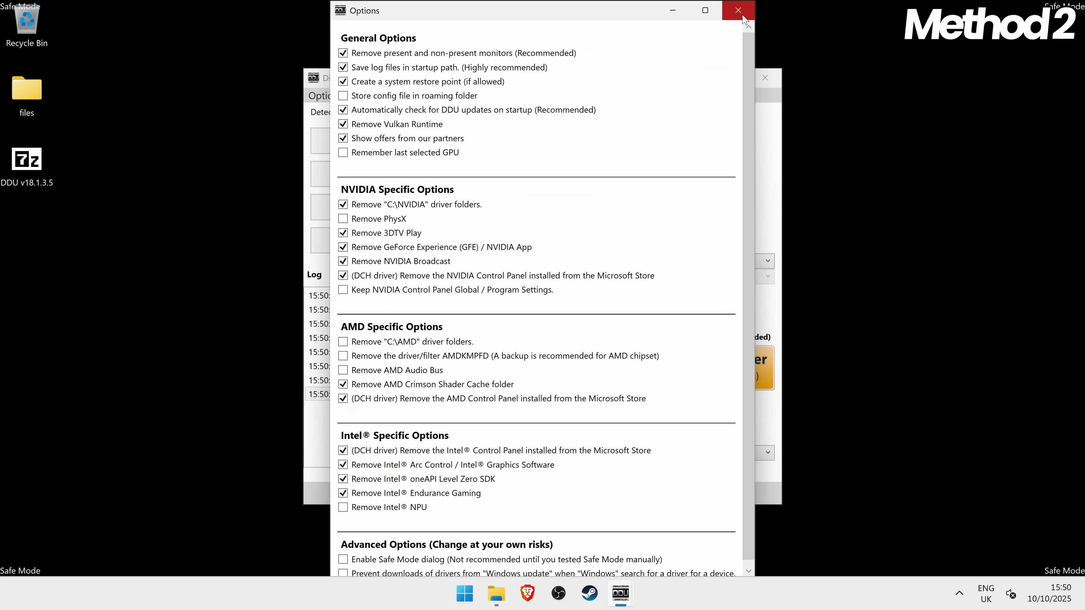
{"action": "left_click", "coordinate": [738, 10]}
Set device type GPU and vendor NVIDIA, run Clean Shader Cache (Only), then exit DDU.
{"action": "left_click", "coordinate": [653, 261]}
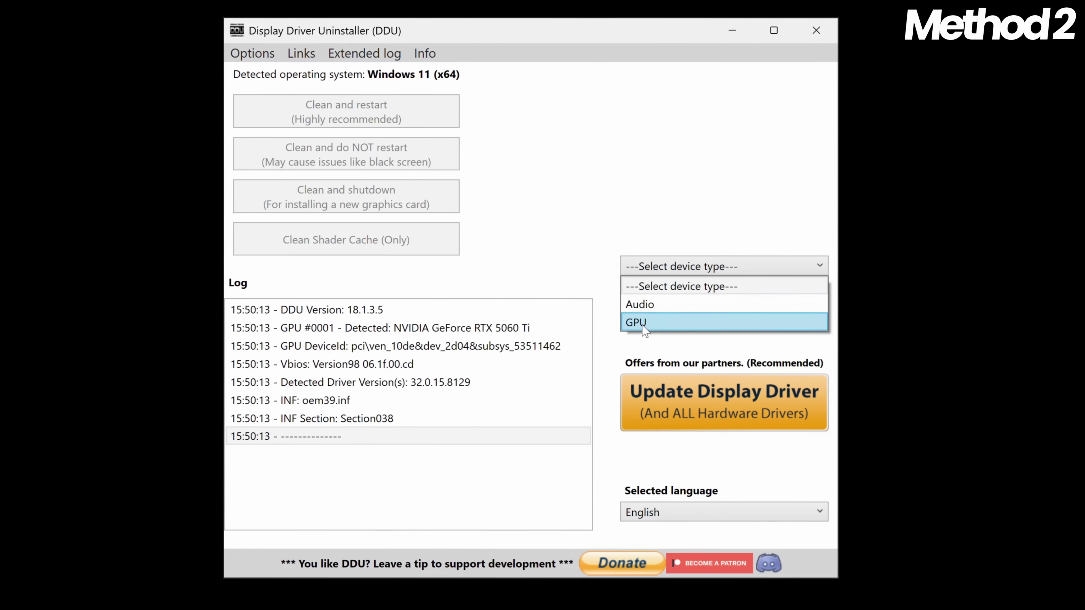
{"action": "left_click", "coordinate": [643, 325]}
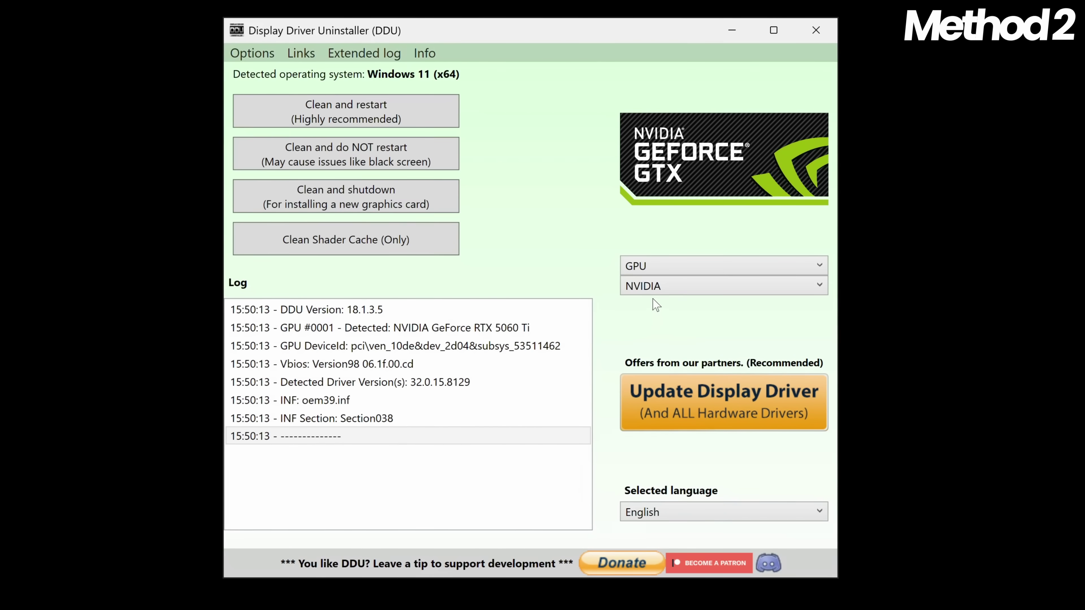
{"action": "left_click", "coordinate": [688, 287]}
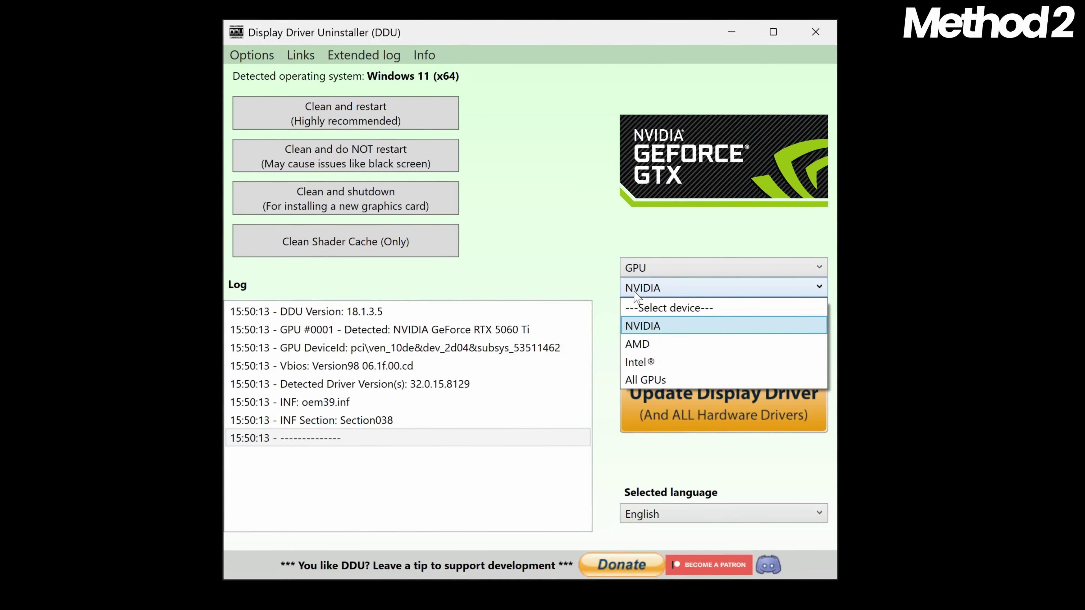
{"action": "left_click", "coordinate": [652, 329]}
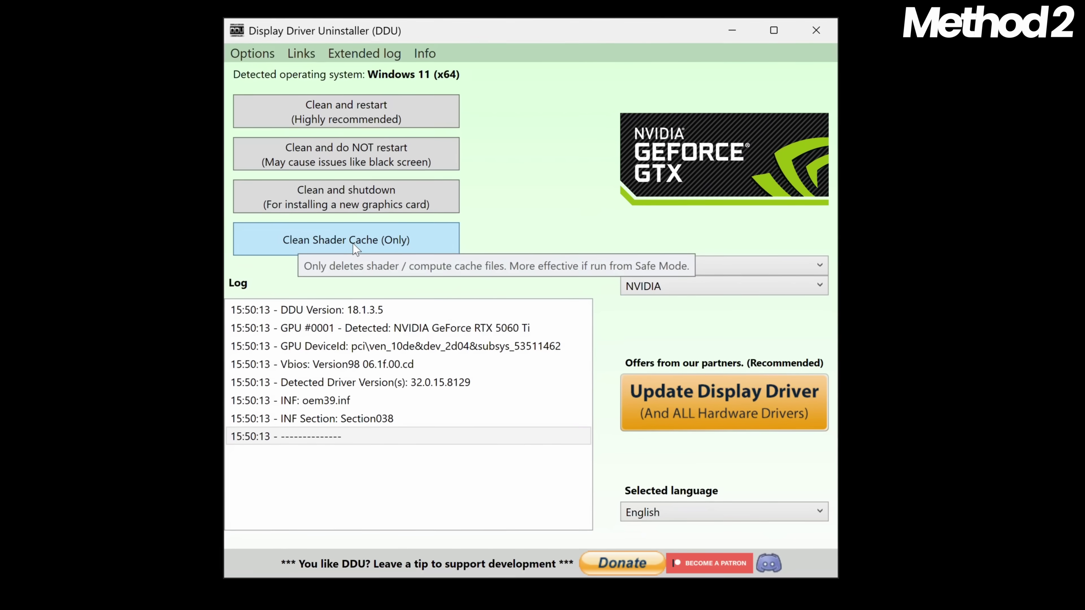
{"action": "left_click", "coordinate": [368, 247]}
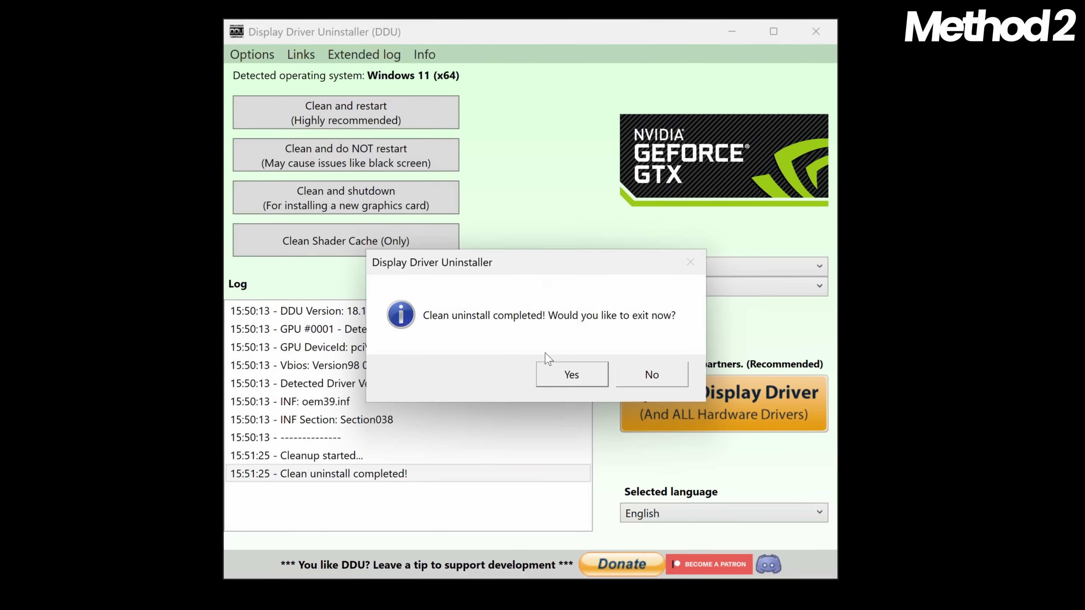
{"action": "left_click", "coordinate": [570, 373]}
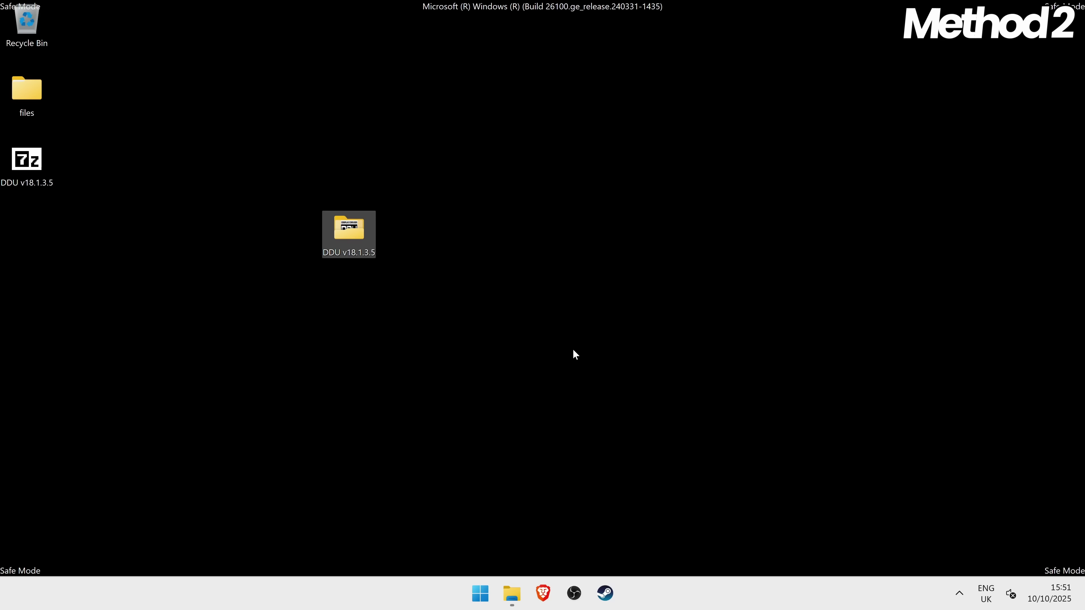
Restart Windows from the Start menu power options and sign back in at the lock screen.
{"action": "left_click", "coordinate": [480, 593]}
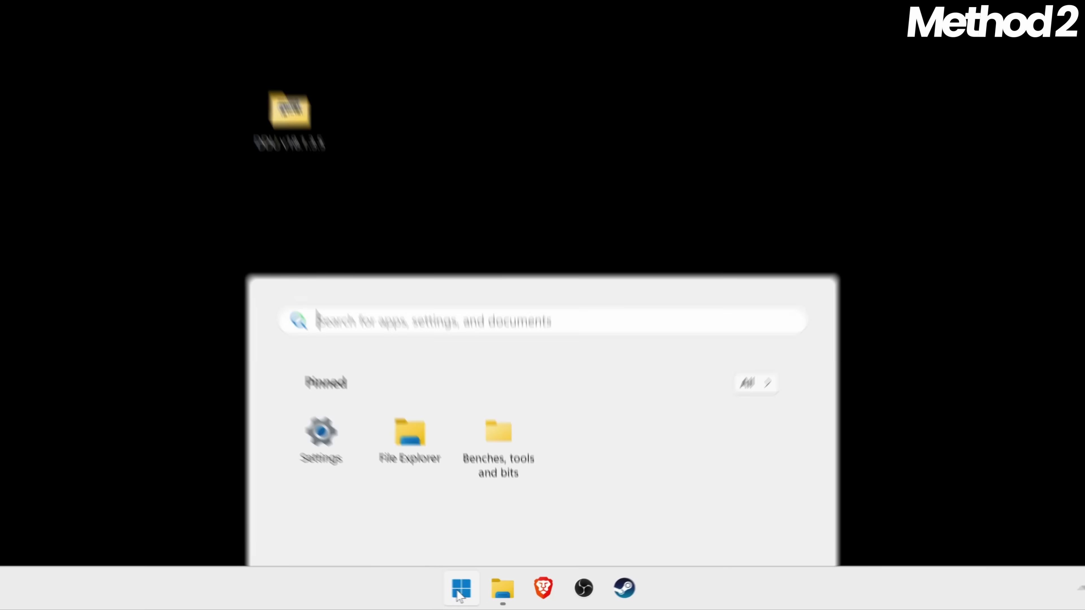
{"action": "left_click", "coordinate": [718, 544]}
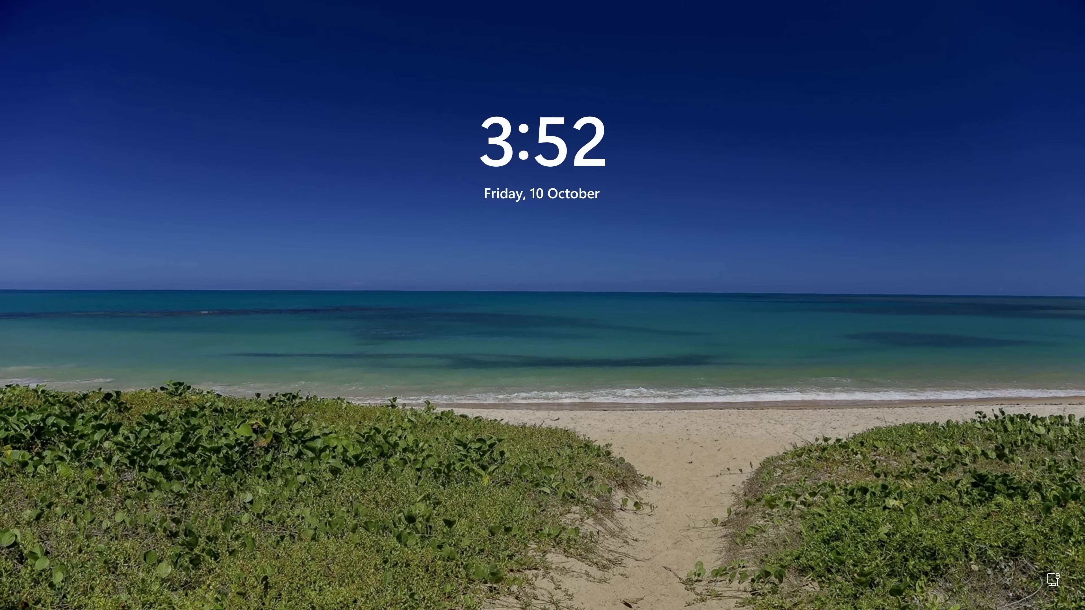
{"action": "key", "text": "Return"}
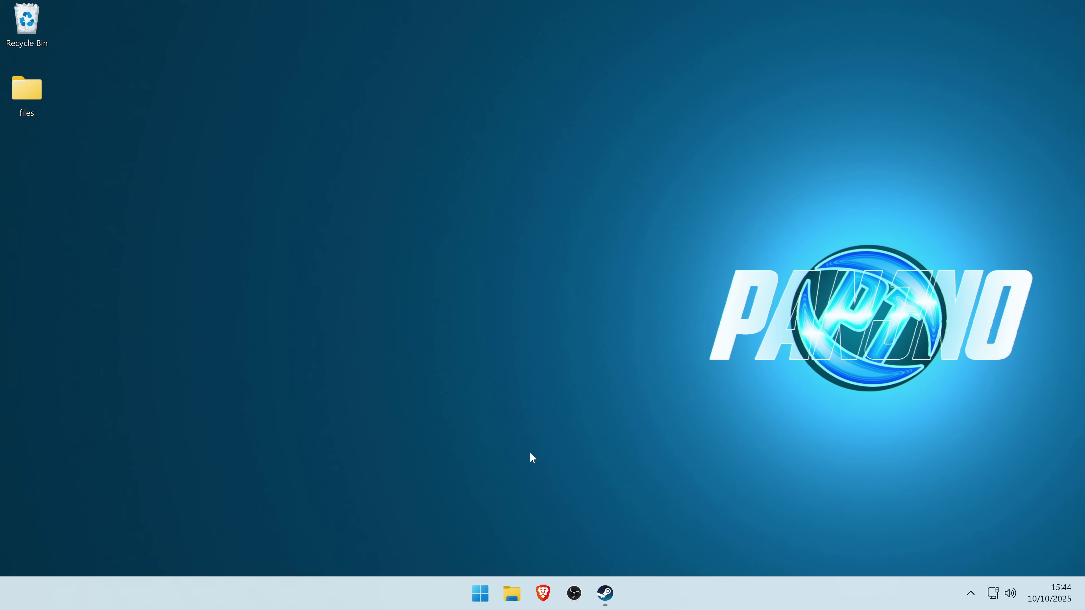
Launch Disk Cleanup from Start search and scan the C: drive.
{"action": "left_click", "coordinate": [481, 591]}
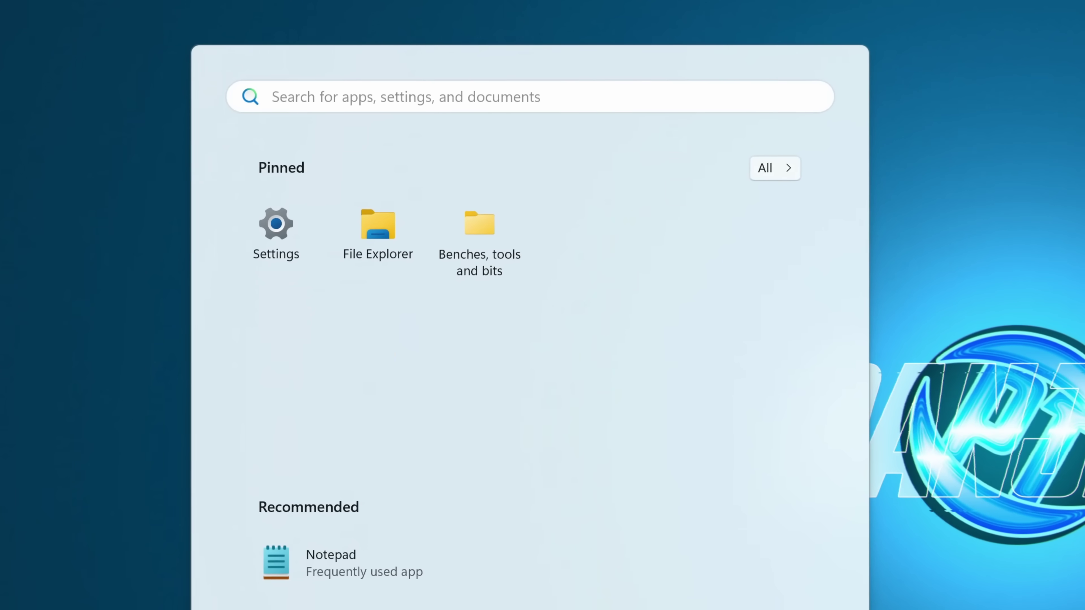
{"action": "type", "text": "disk cleanup"}
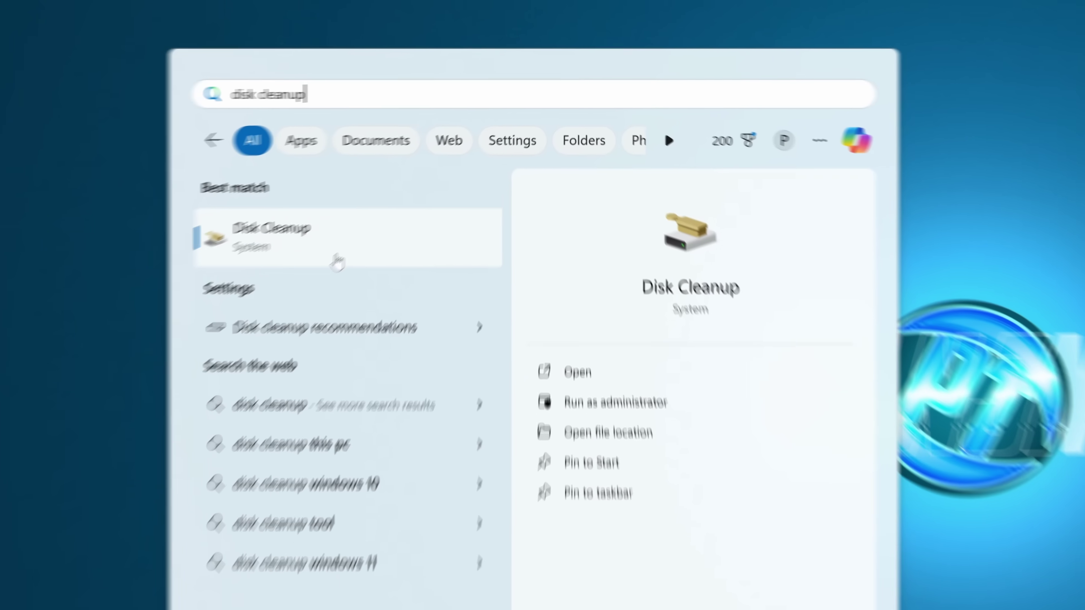
{"action": "left_click", "coordinate": [337, 261]}
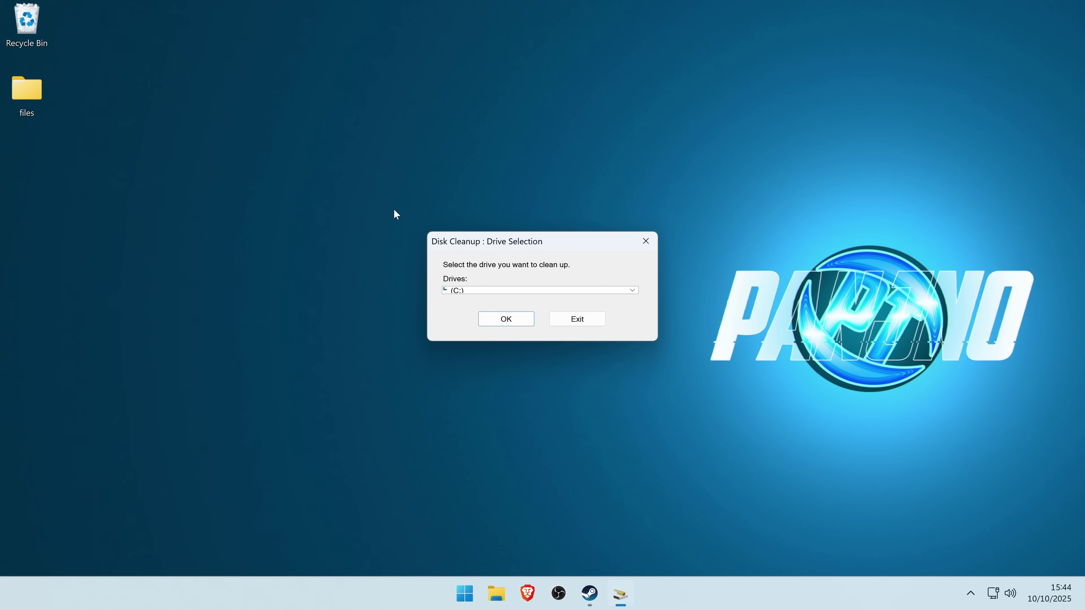
{"action": "left_click", "coordinate": [473, 291]}
{"action": "left_click", "coordinate": [470, 296]}
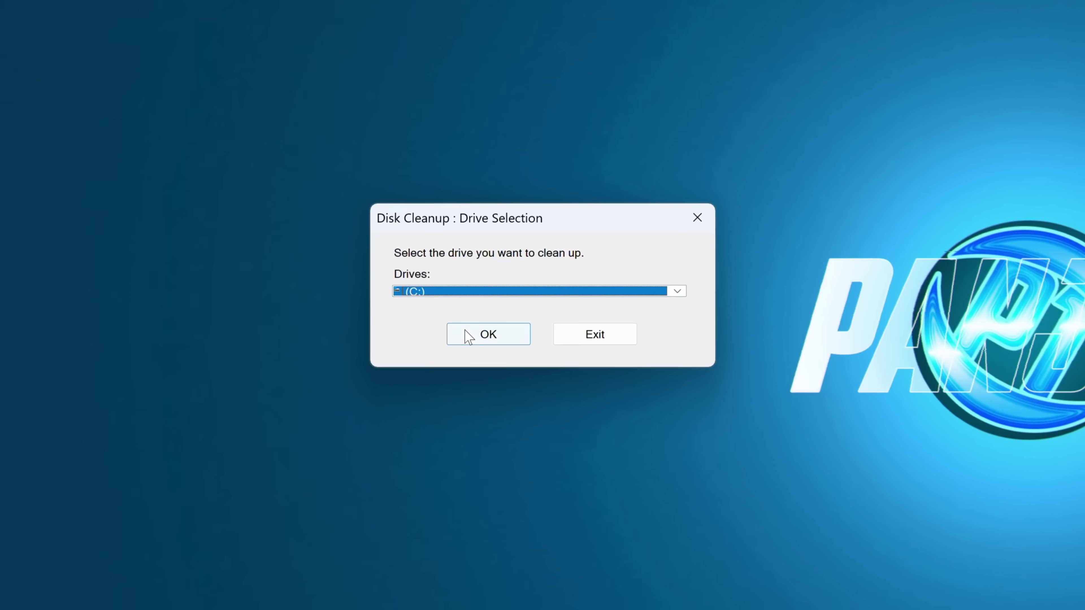
{"action": "left_click", "coordinate": [496, 319]}
Tick Windows error reports, DirectX Shader Cache and Delivery Optimization Files, then permanently delete them.
{"action": "left_click", "coordinate": [111, 202]}
{"action": "left_click", "coordinate": [111, 214]}
{"action": "left_click", "coordinate": [111, 225]}
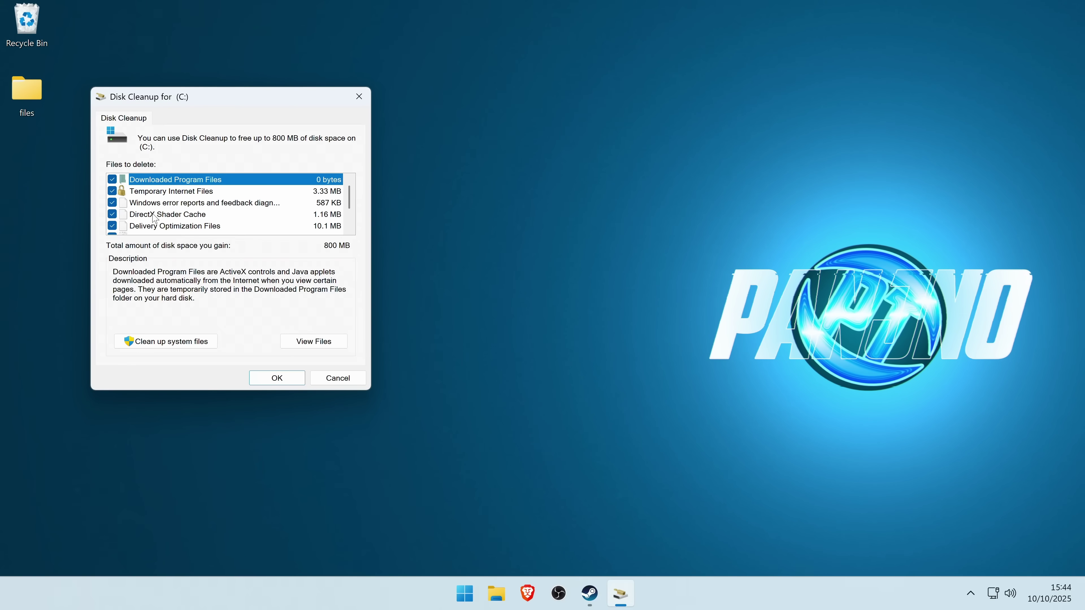
{"action": "left_click", "coordinate": [112, 214]}
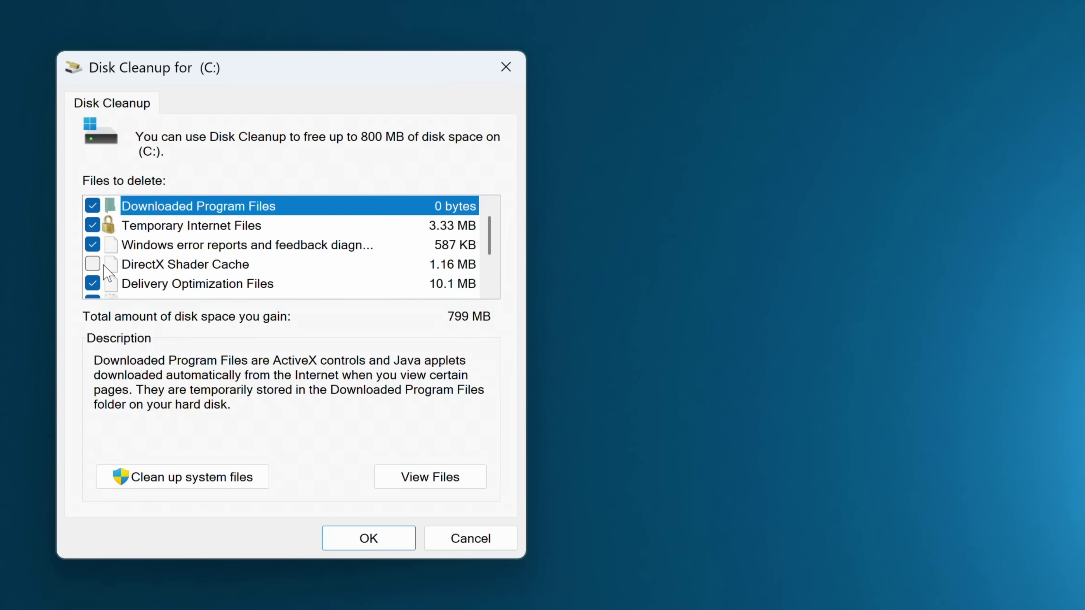
{"action": "left_click", "coordinate": [92, 263]}
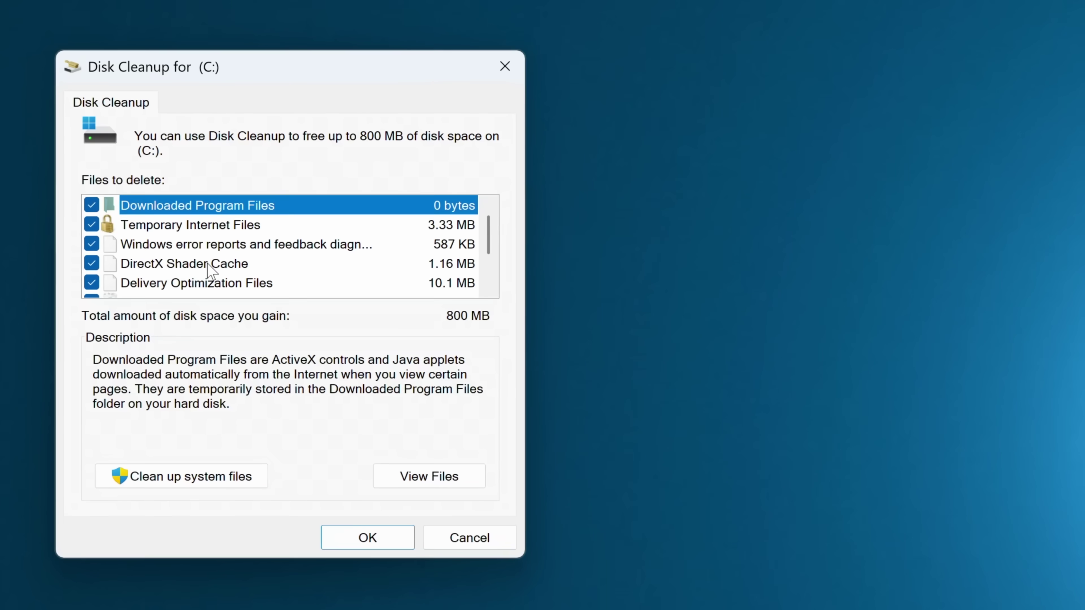
{"action": "left_click", "coordinate": [92, 264]}
{"action": "left_click", "coordinate": [92, 264]}
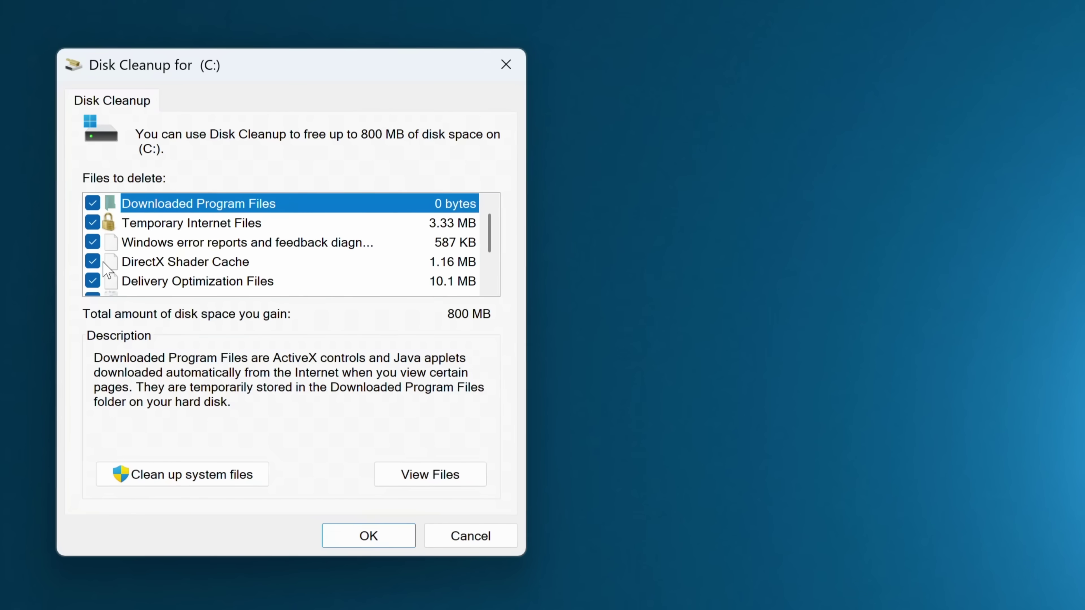
{"action": "left_click", "coordinate": [367, 536]}
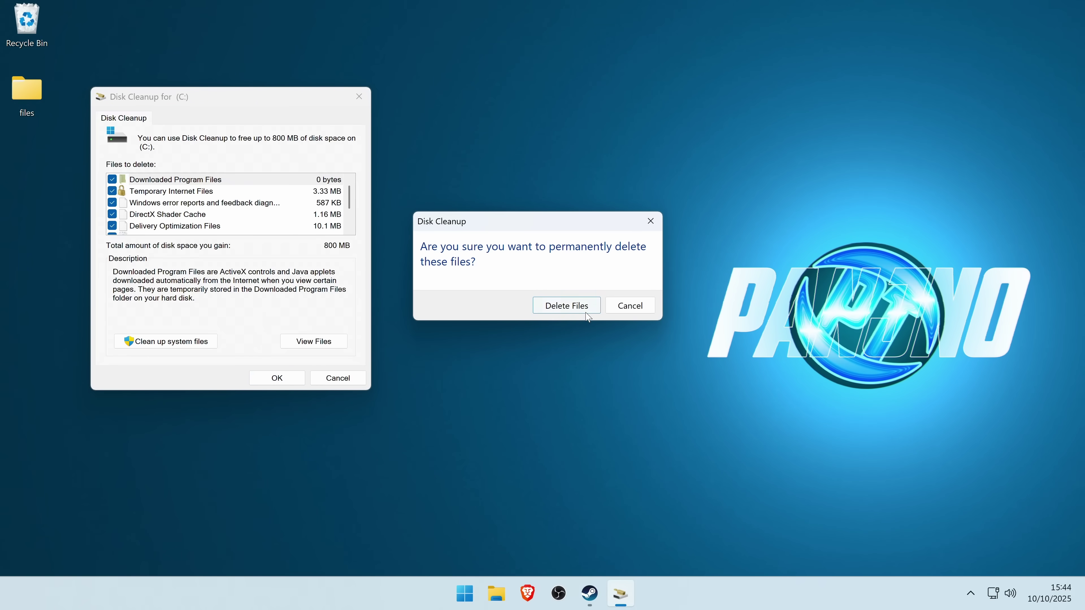
{"action": "left_click", "coordinate": [569, 306]}
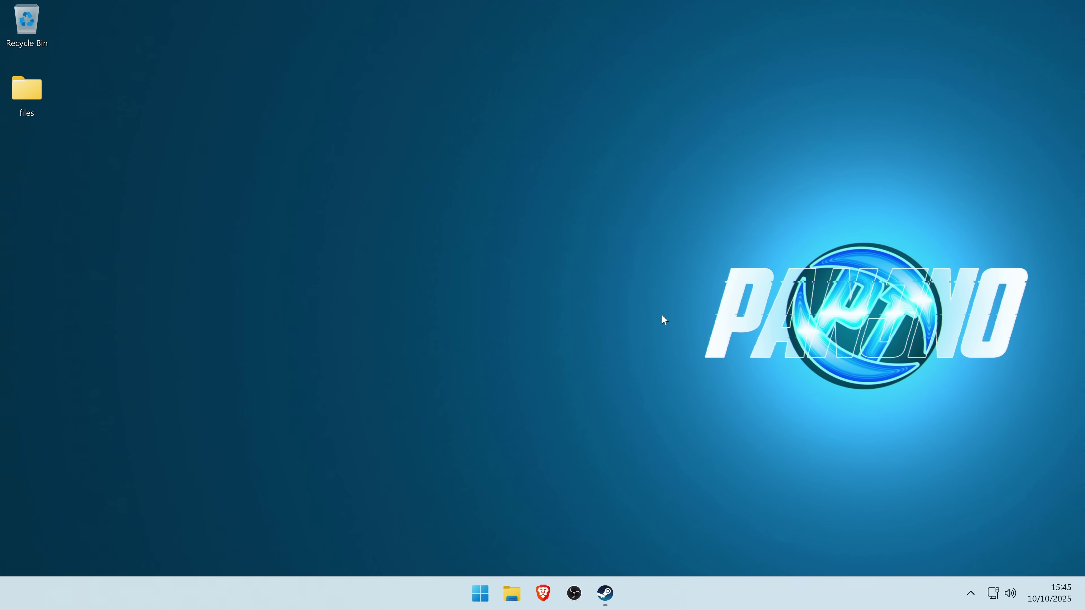
Open the NVIDIA Control Panel from the notification-area NVIDIA icon.
{"action": "left_click", "coordinate": [970, 593]}
{"action": "right_click", "coordinate": [942, 524]}
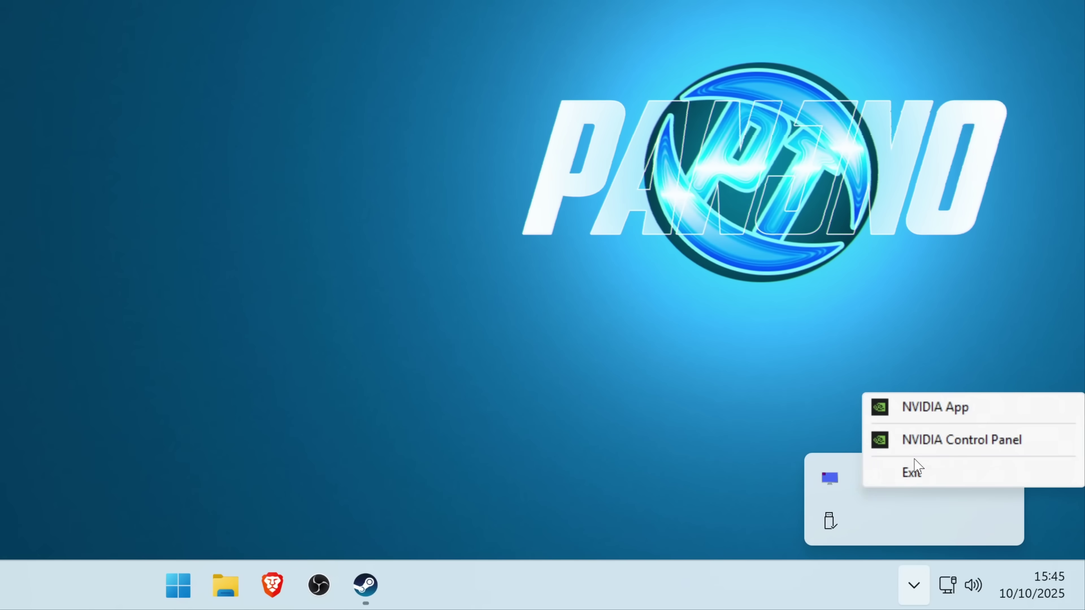
{"action": "left_click", "coordinate": [931, 438]}
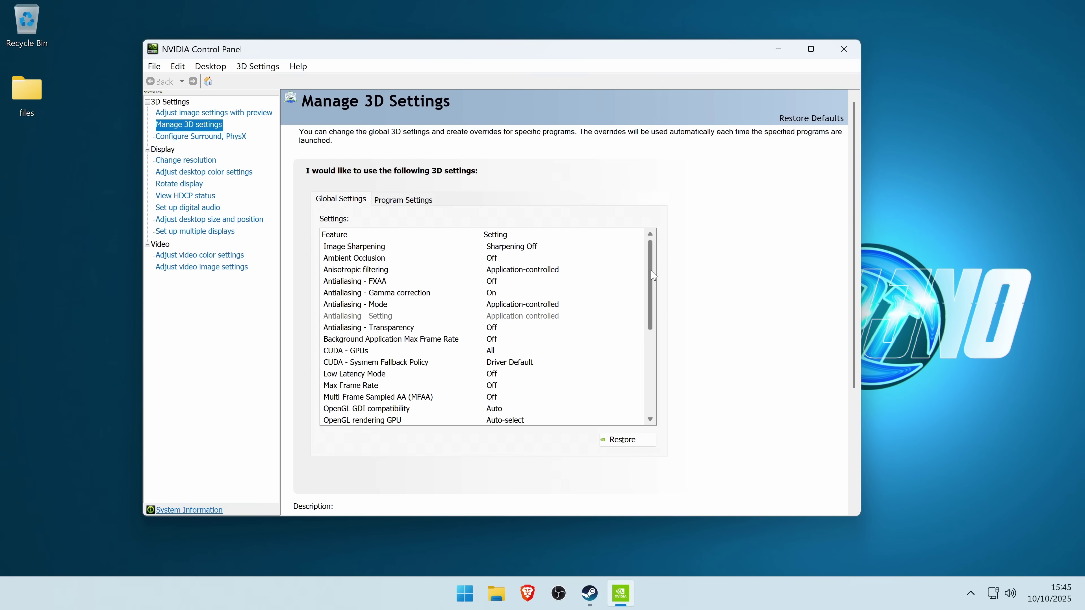
In Manage 3D Settings, set Shader Cache Size to Unlimited, apply, and close the panel.
{"action": "left_click_drag", "start_coordinate": [650, 275], "coordinate": [635, 382]}
{"action": "left_click", "coordinate": [499, 292]}
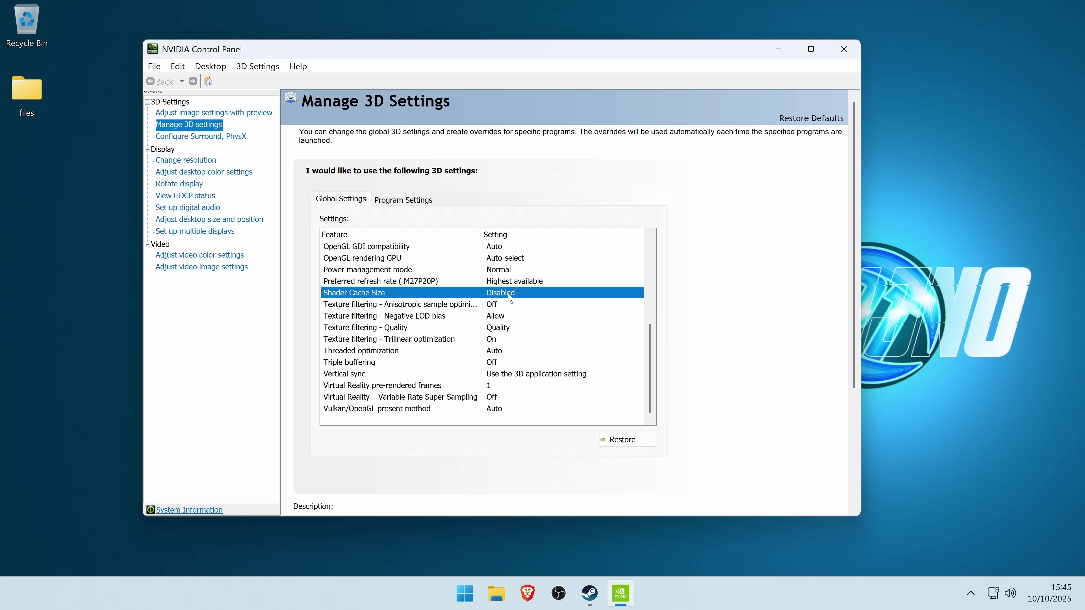
{"action": "left_click", "coordinate": [499, 293]}
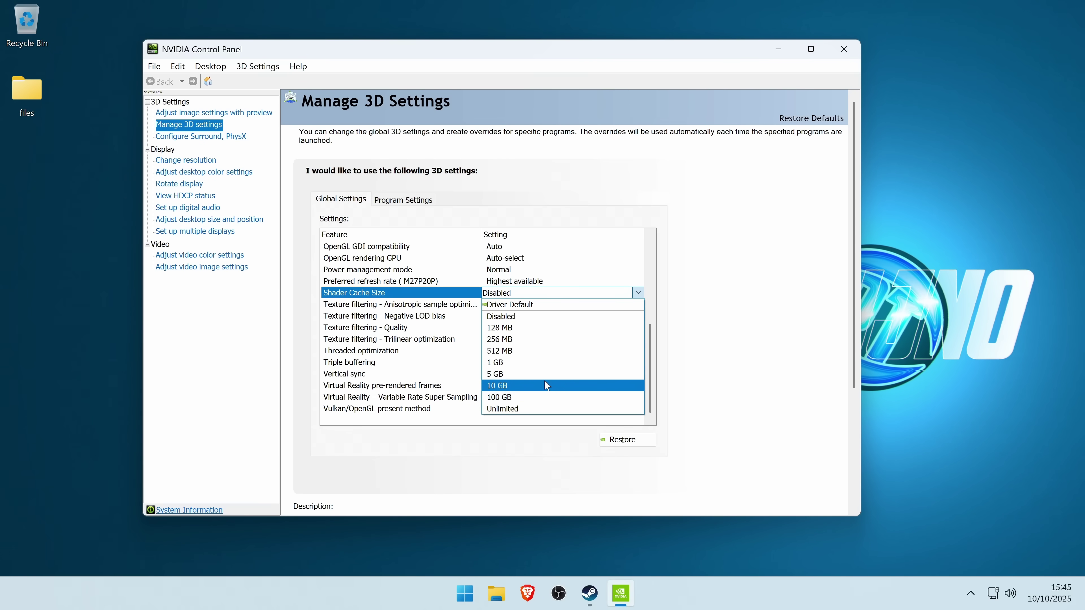
{"action": "left_click", "coordinate": [504, 409]}
{"action": "scroll", "coordinate": [539, 340], "scroll_direction": "up", "scroll_amount": 5}
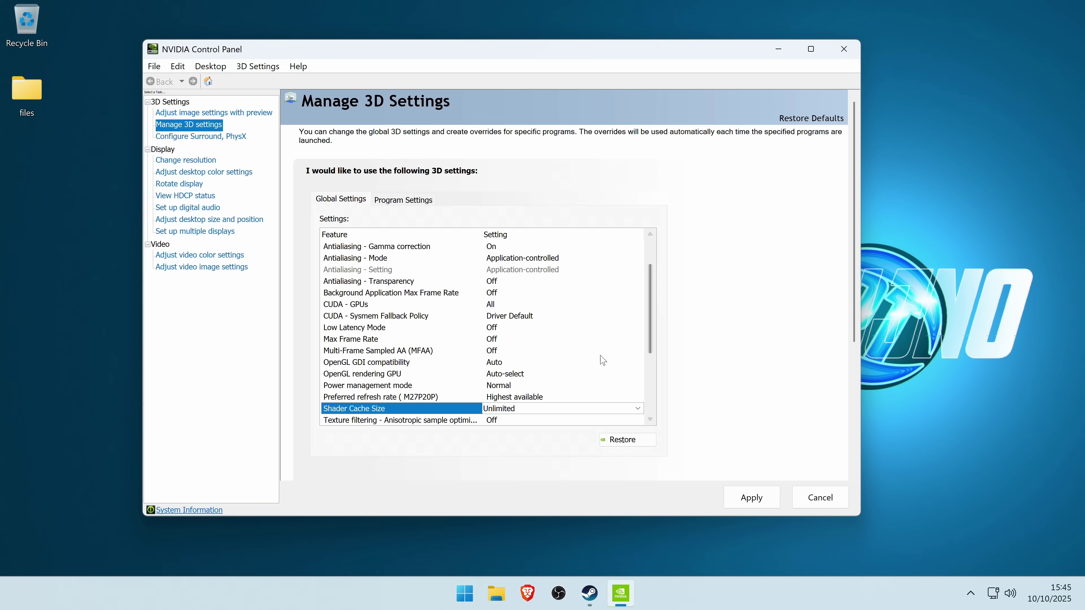
{"action": "left_click", "coordinate": [748, 496]}
{"action": "left_click", "coordinate": [844, 49]}
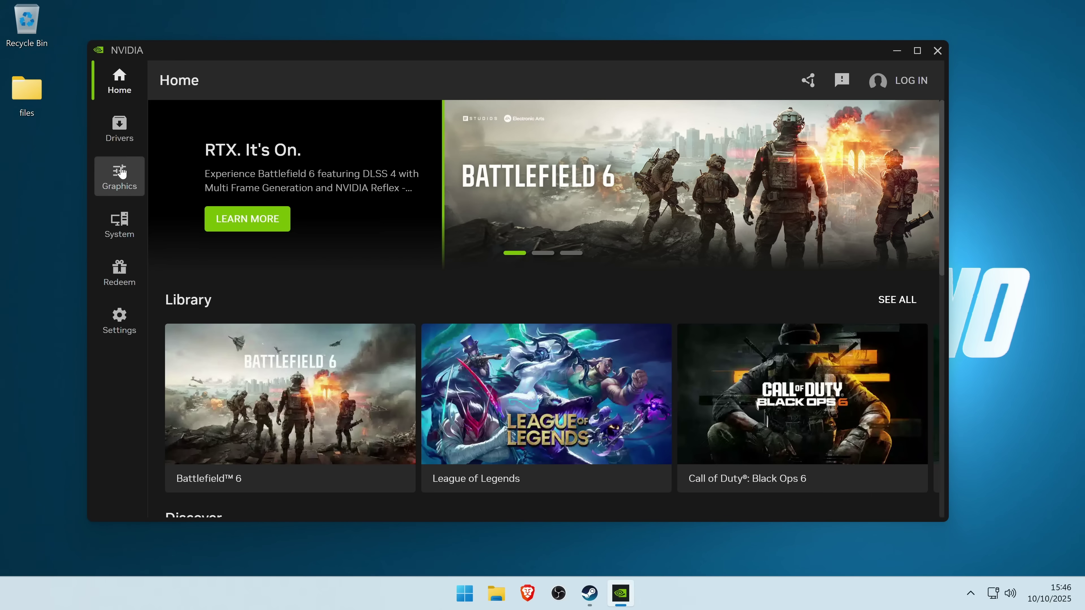
Confirm Unlimited Shader Cache Size under Graphics > Global Settings, then minimize NVIDIA App.
{"action": "left_click", "coordinate": [119, 175]}
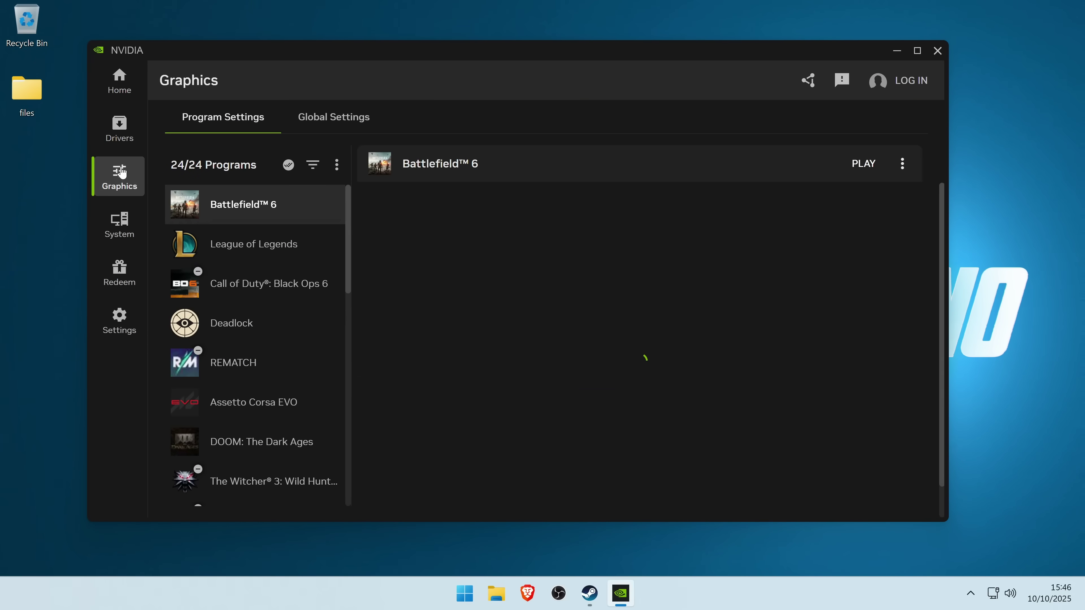
{"action": "left_click", "coordinate": [314, 126]}
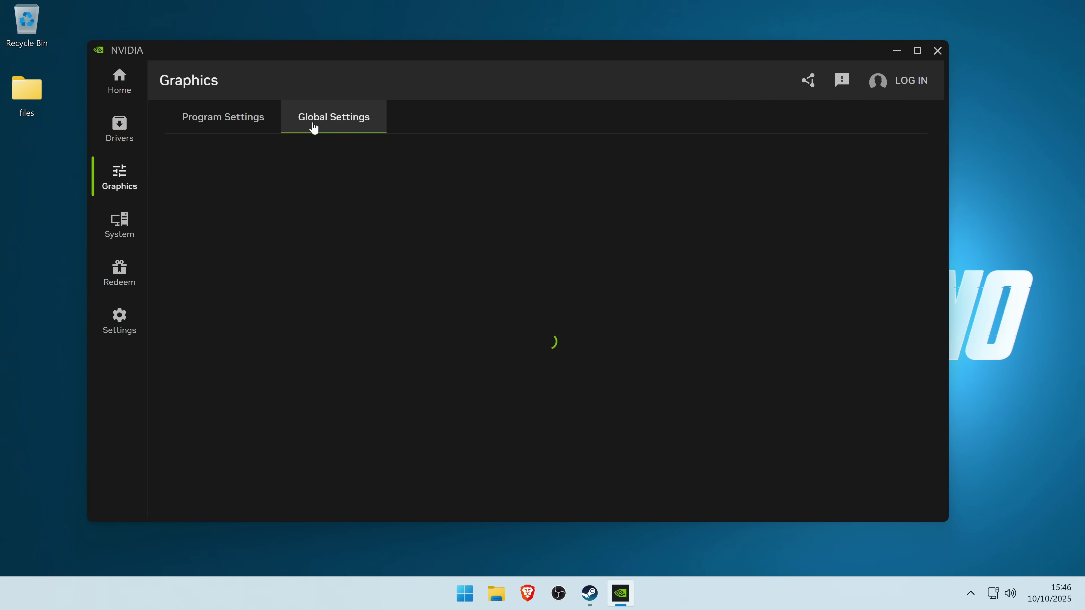
{"action": "scroll", "coordinate": [533, 293], "scroll_direction": "down", "scroll_amount": 5}
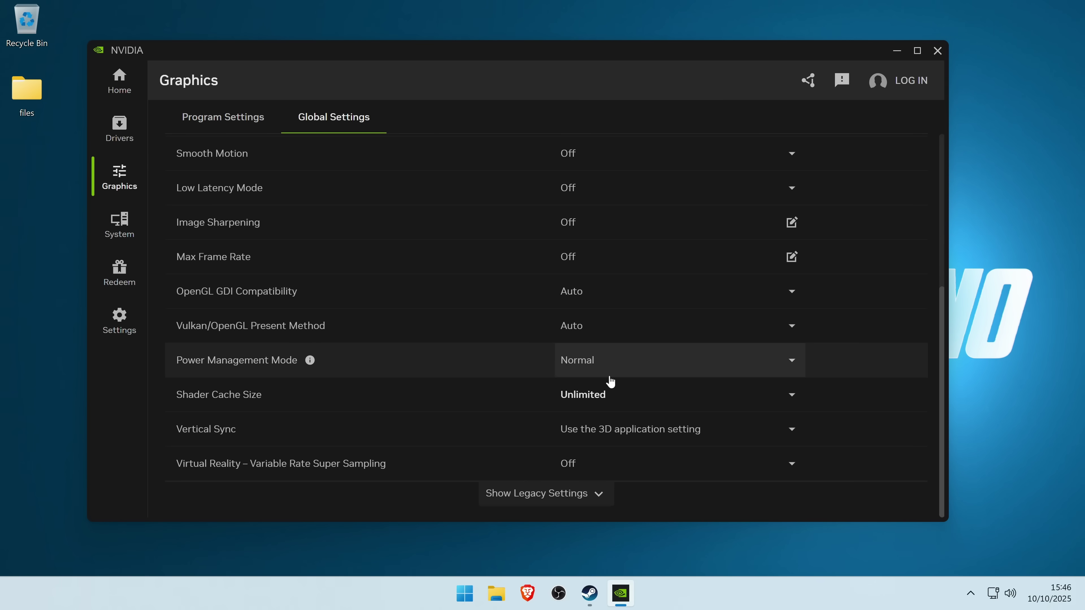
{"action": "left_click", "coordinate": [622, 400]}
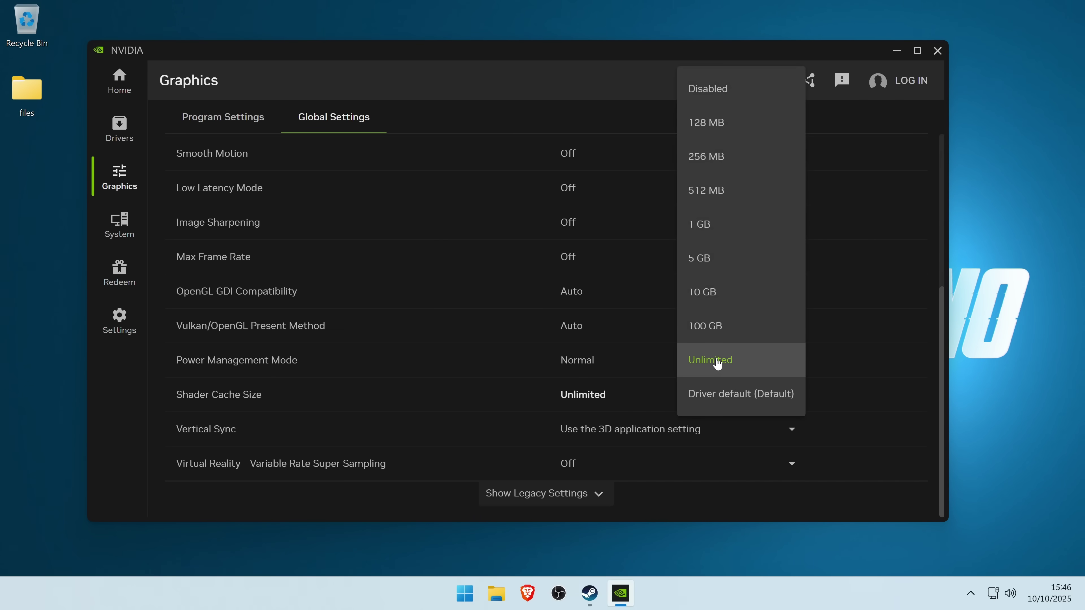
{"action": "left_click", "coordinate": [732, 362]}
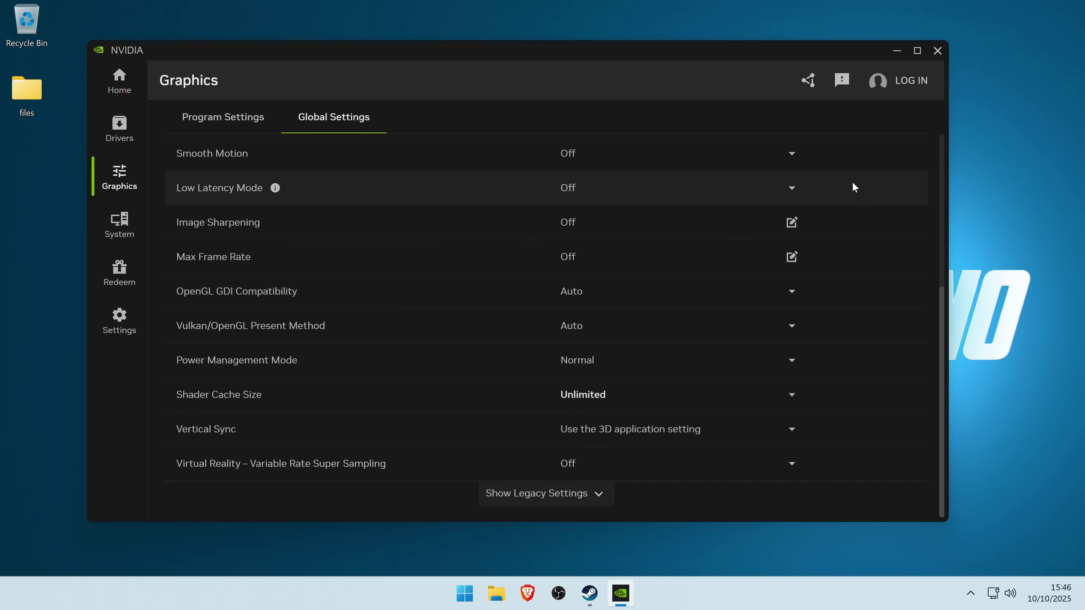
{"action": "left_click", "coordinate": [897, 50]}
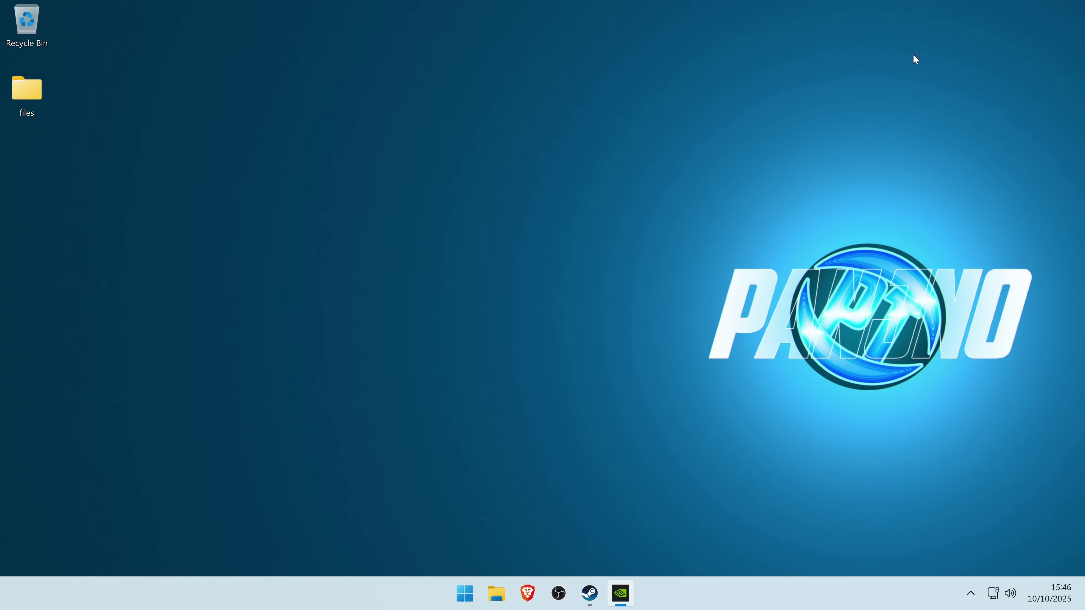